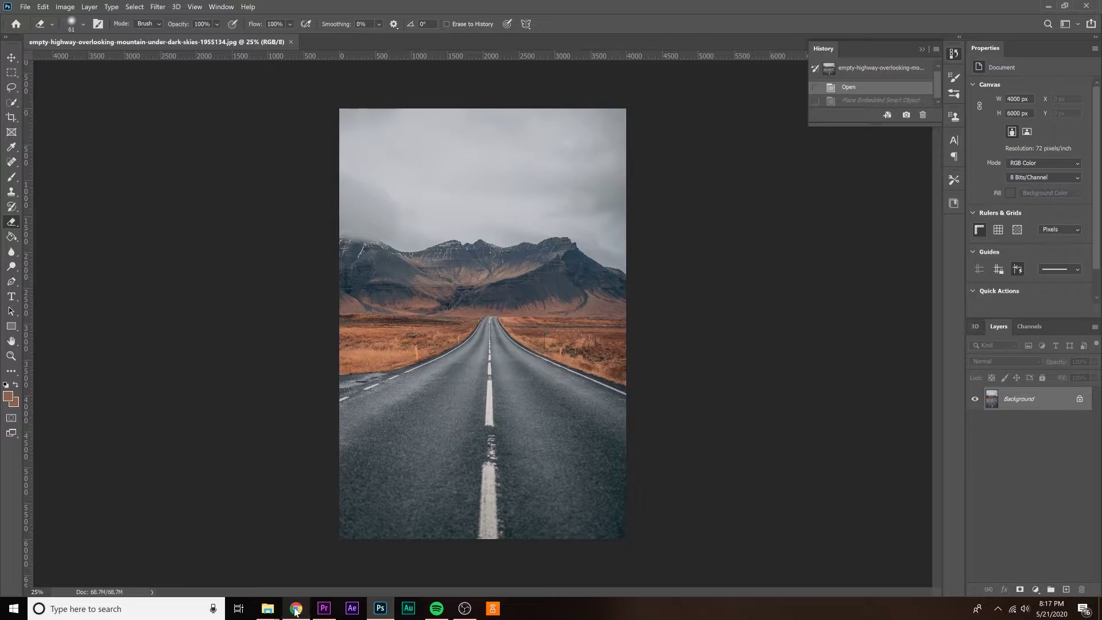
Place photo-of-man-swimming-in-body-of-water-2407063.jpg from the image folder, scale it to about 68%, and position it where the road recedes
mouse_move(274, 612)
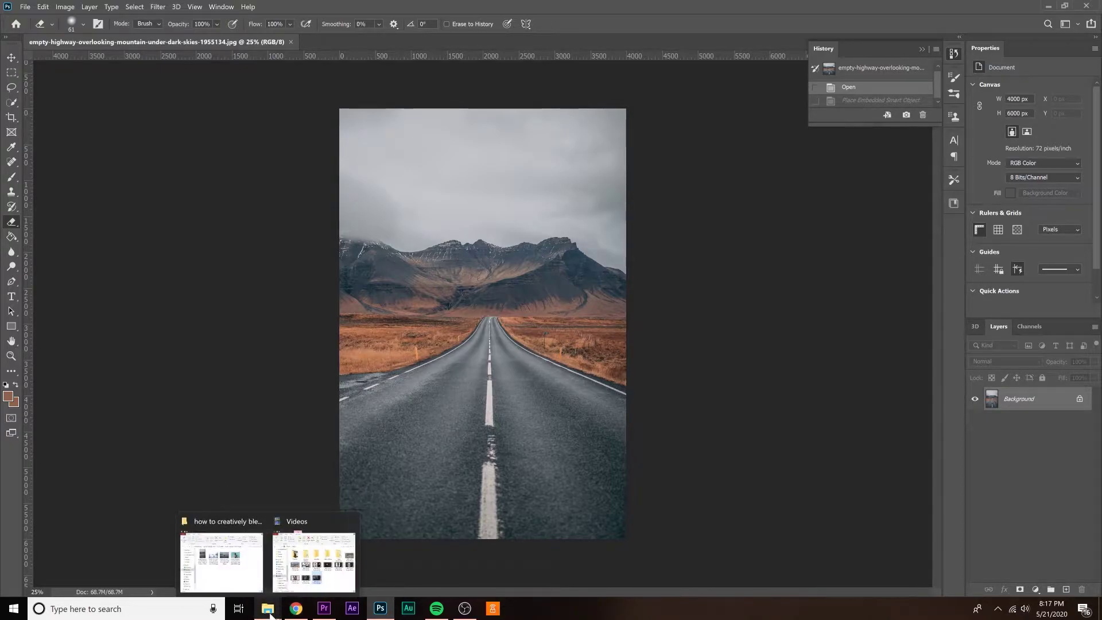
click(248, 588)
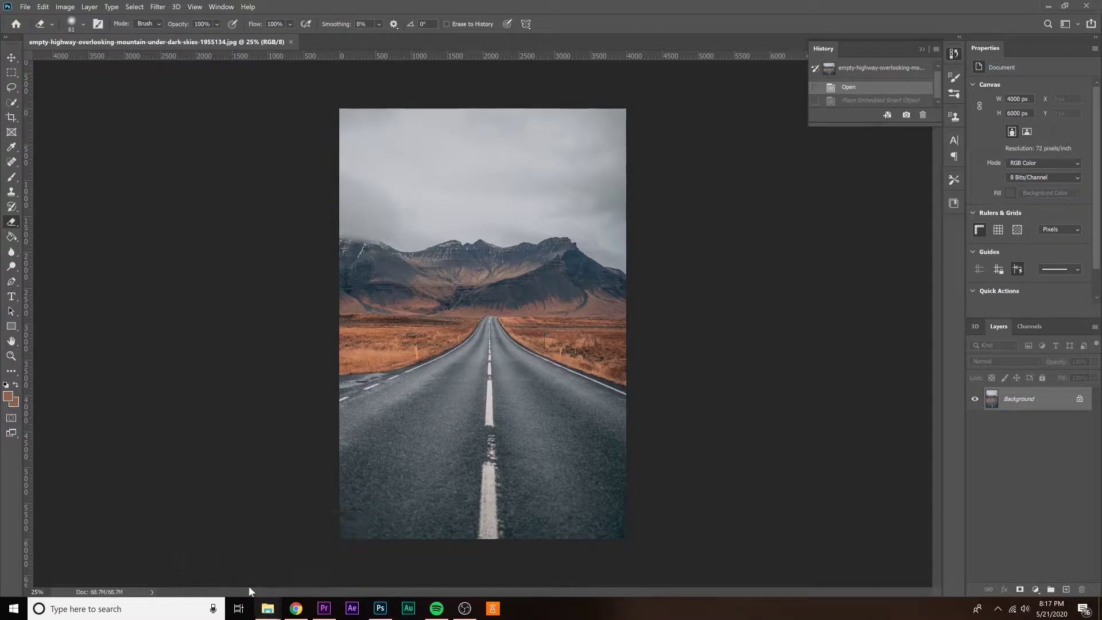
click(413, 178)
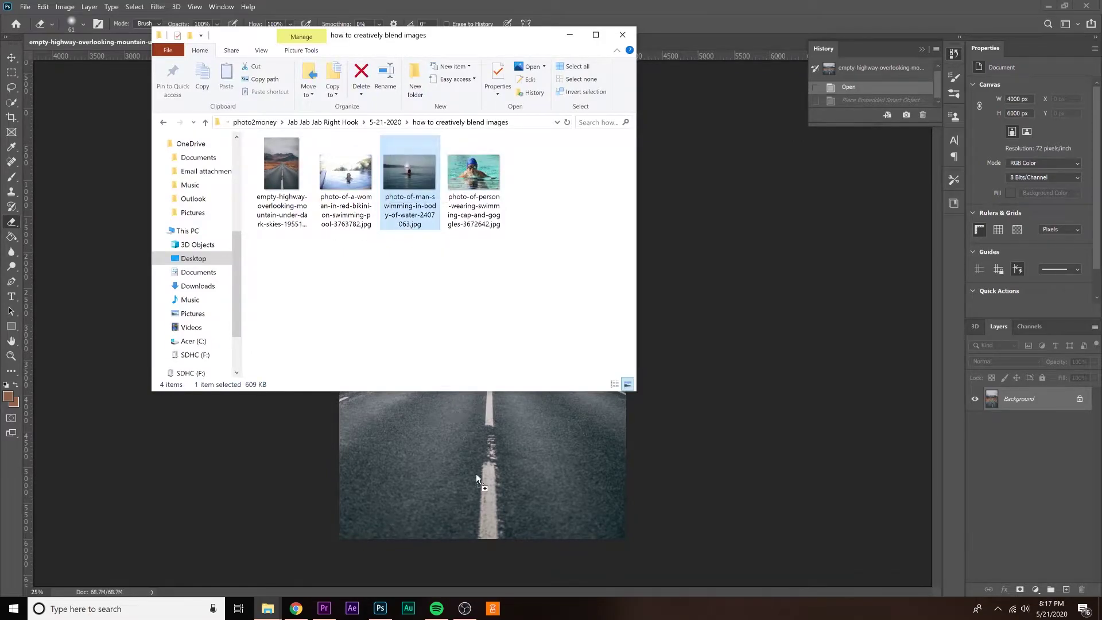
drag(476, 473, 477, 473)
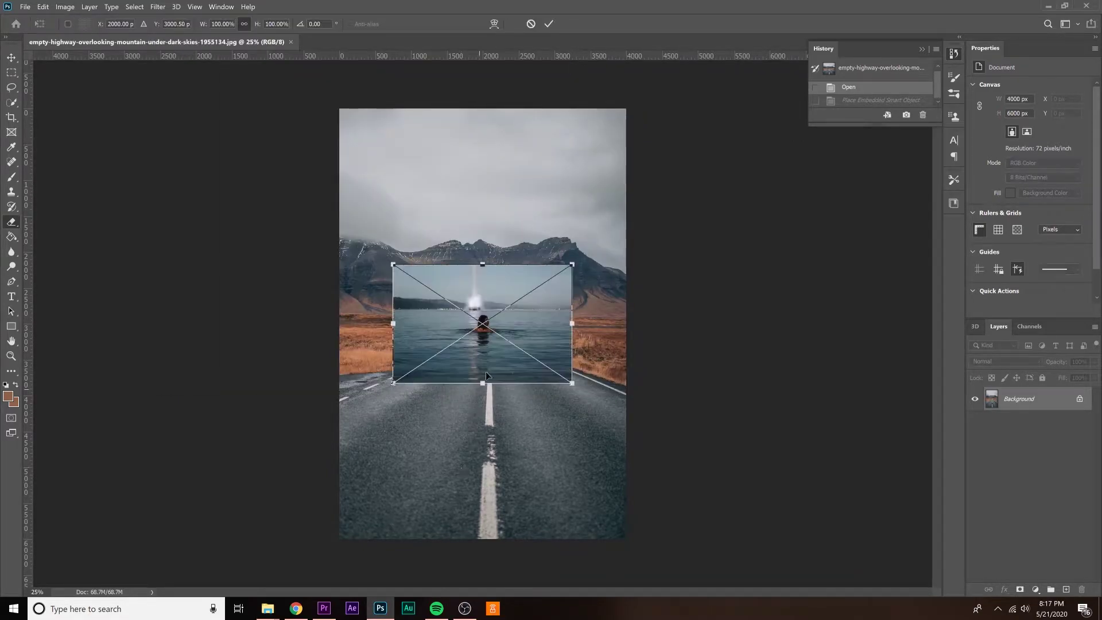
drag(490, 368, 496, 392)
drag(572, 309, 497, 356)
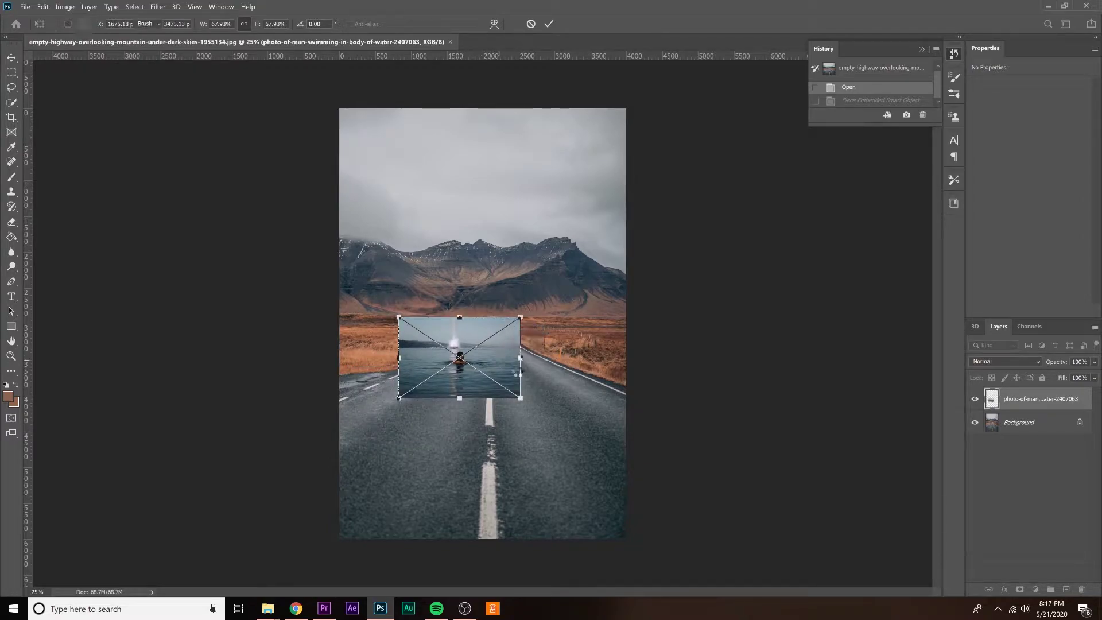
key(Return)
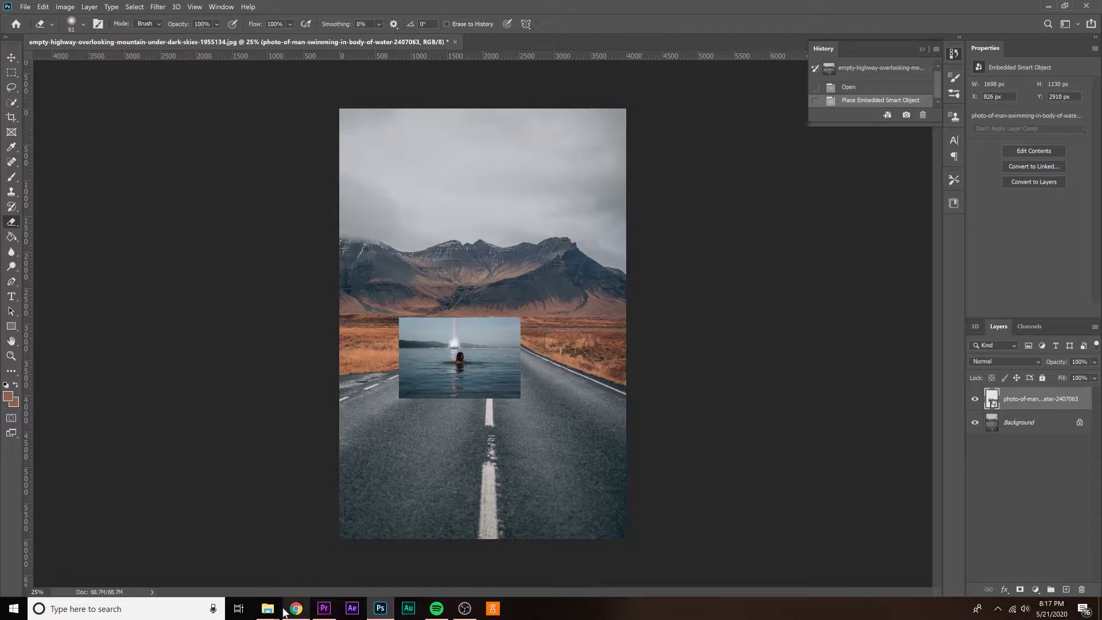
Place photo-of-a-woman-in-red-bikini-on-swimming-pool-3763782.jpg over the lower half of the canvas, with the woman right of the road's centre line
mouse_move(267, 608)
click(222, 558)
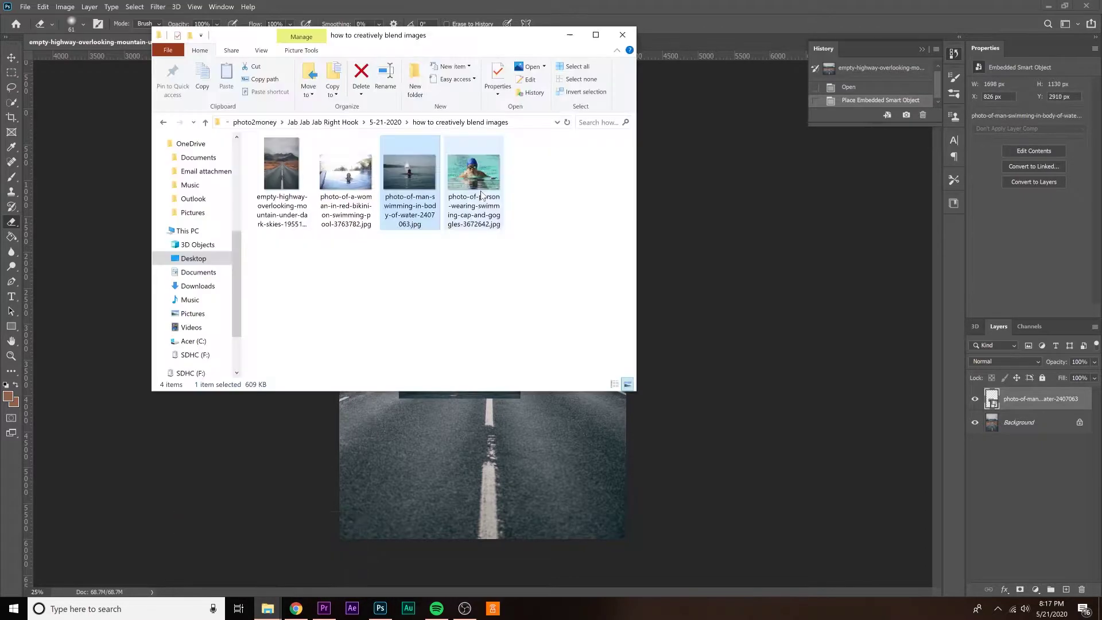
drag(325, 182, 515, 439)
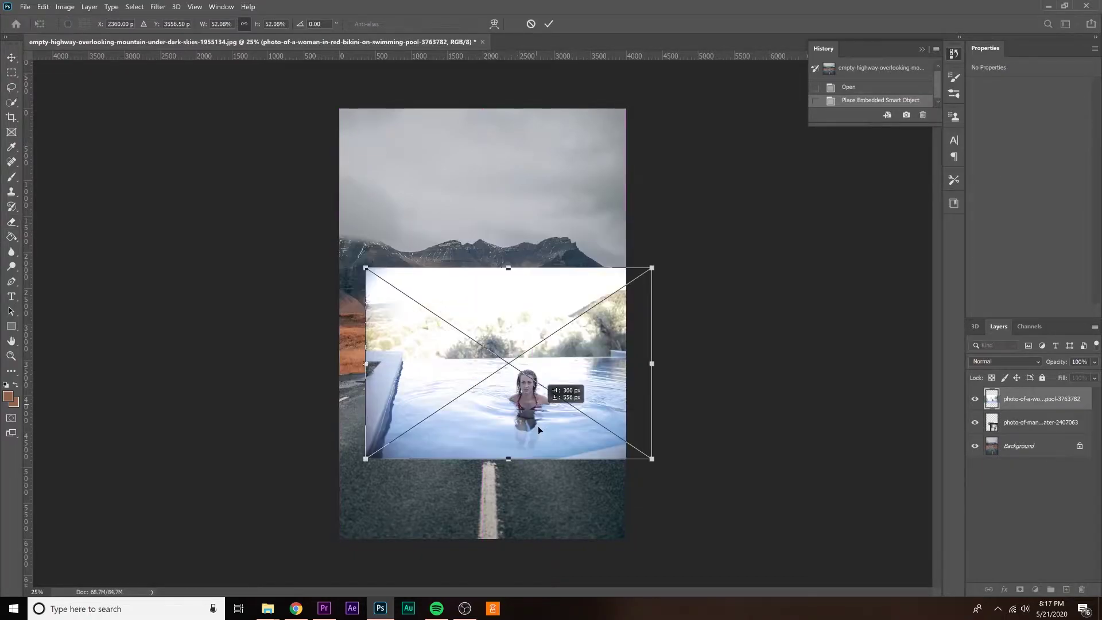
drag(542, 428, 540, 428)
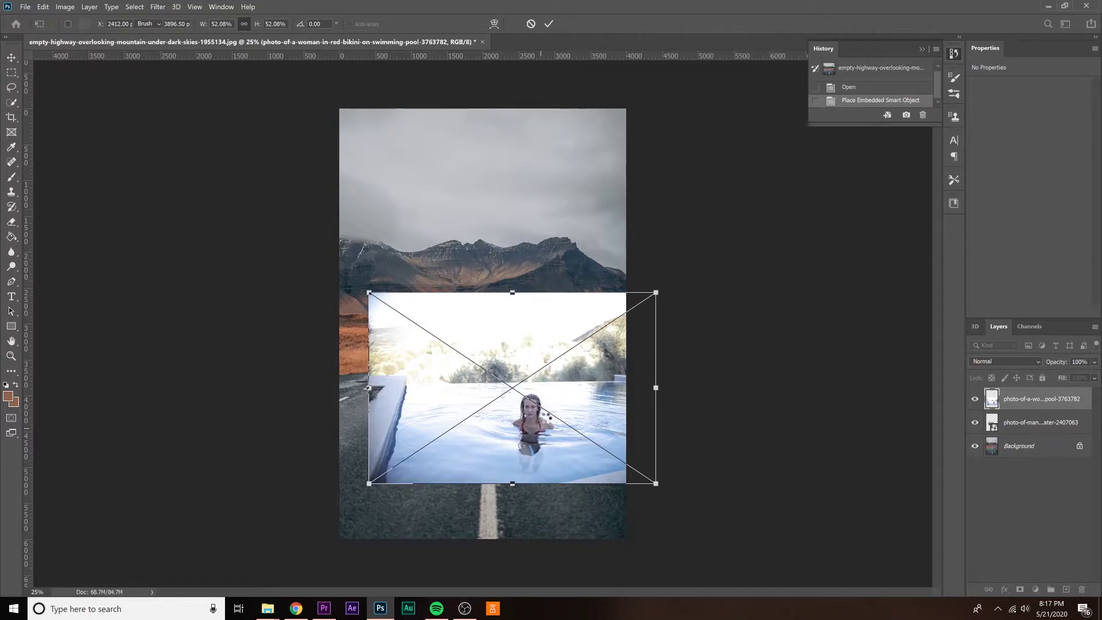
key(Return)
Select the woman and surrounding pool water with a Rectangular Marquee and copy the area to a new layer with Layer Via Copy
key(m)
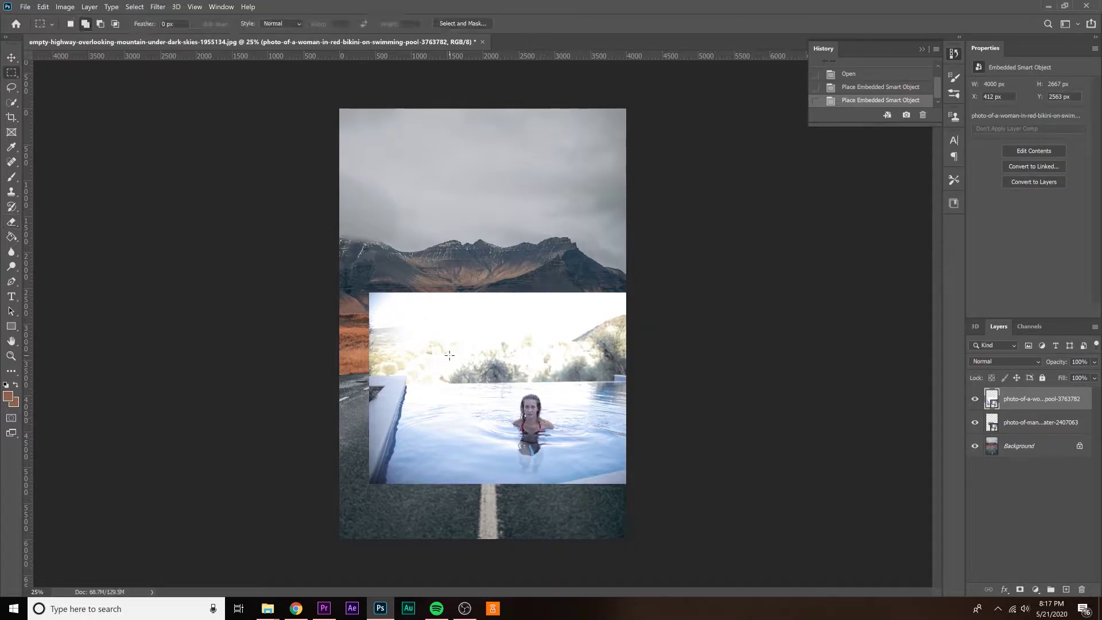
drag(467, 377, 622, 485)
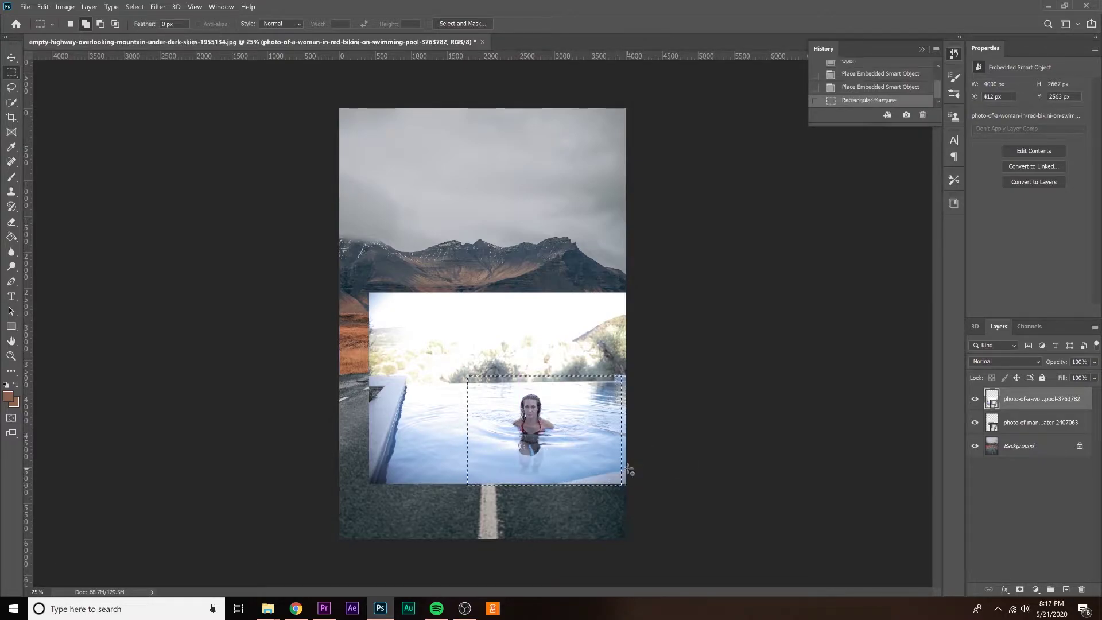
right_click(489, 427)
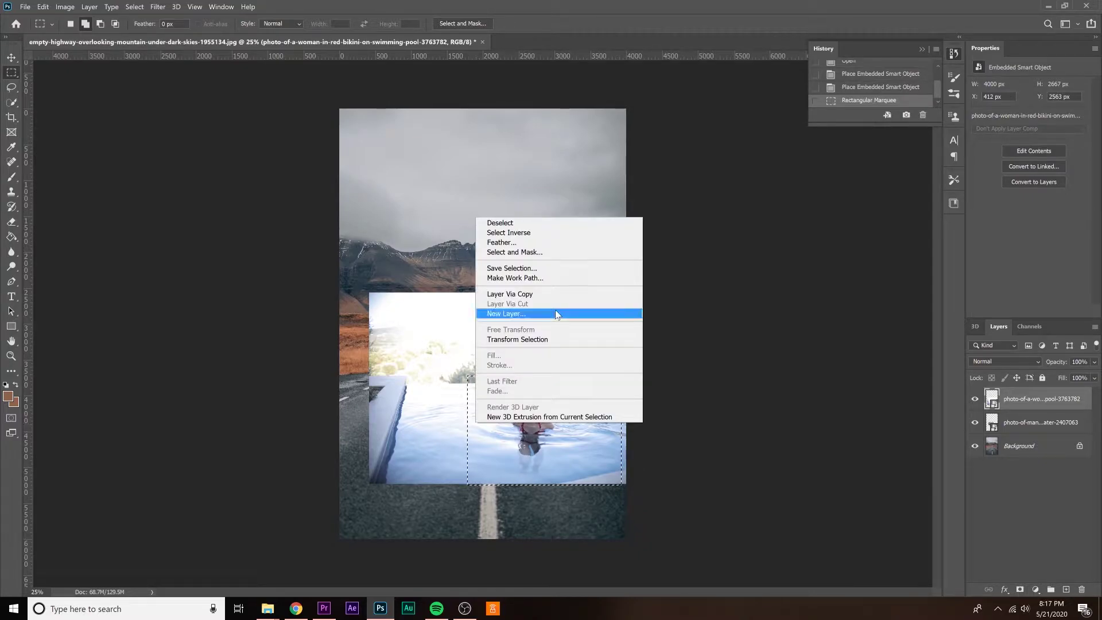
click(555, 294)
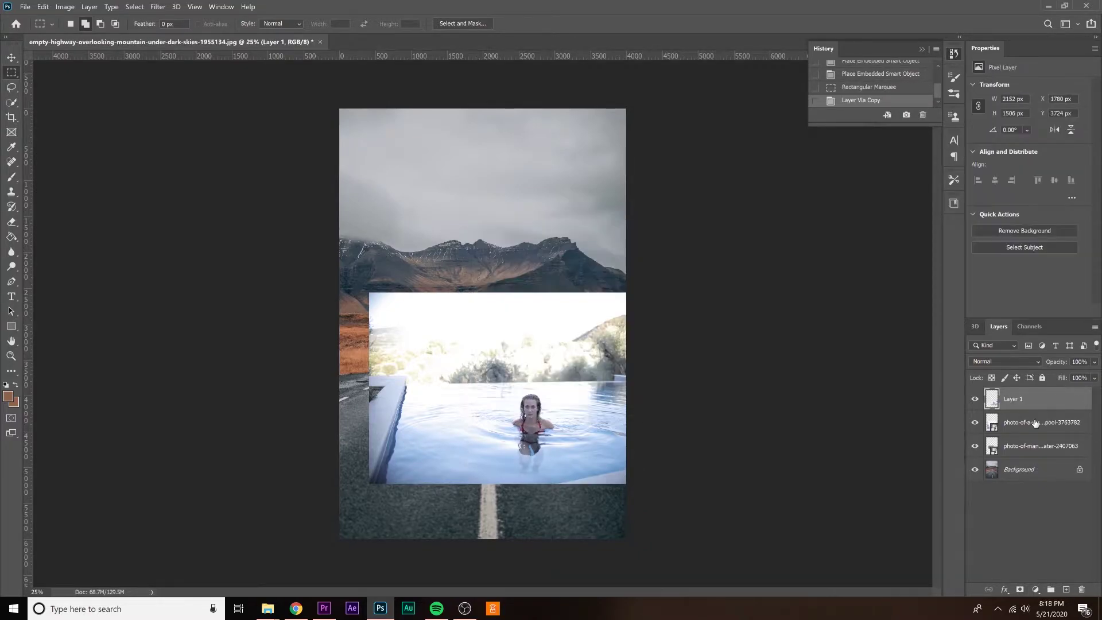
Delete the original pool photo layer and move the cropped woman layer up by about 250 px
click(1033, 424)
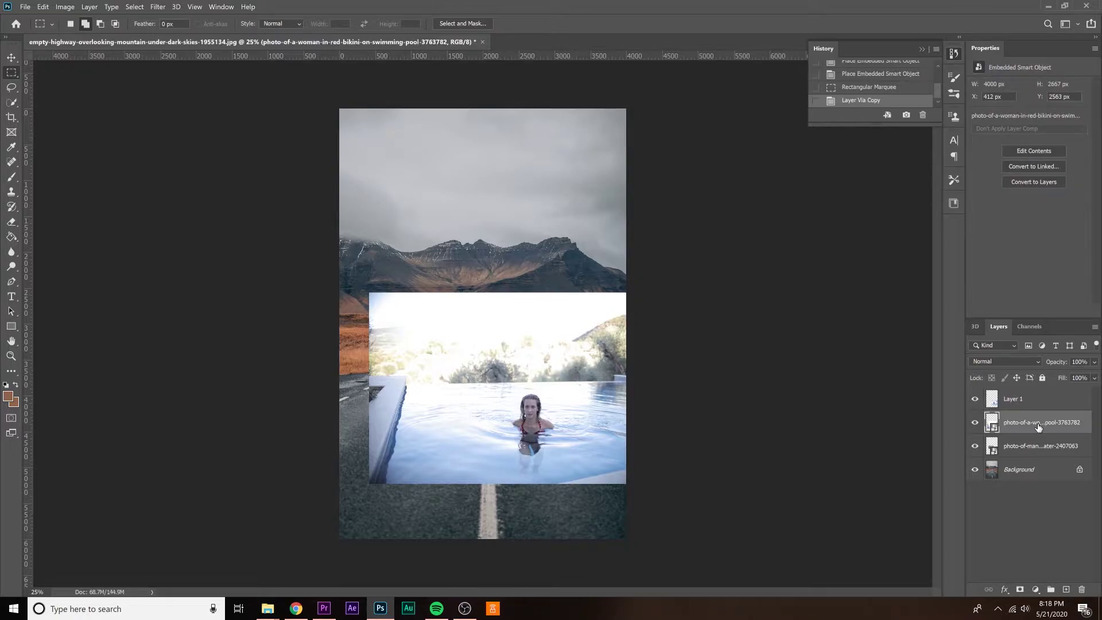
key(Delete)
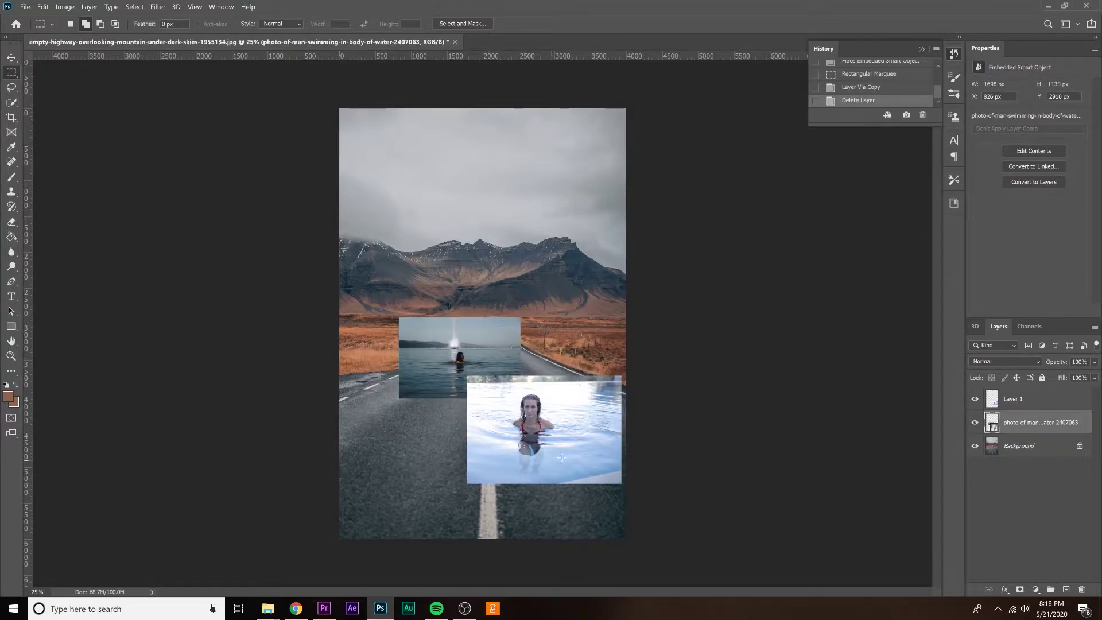
key(v)
drag(563, 444, 560, 428)
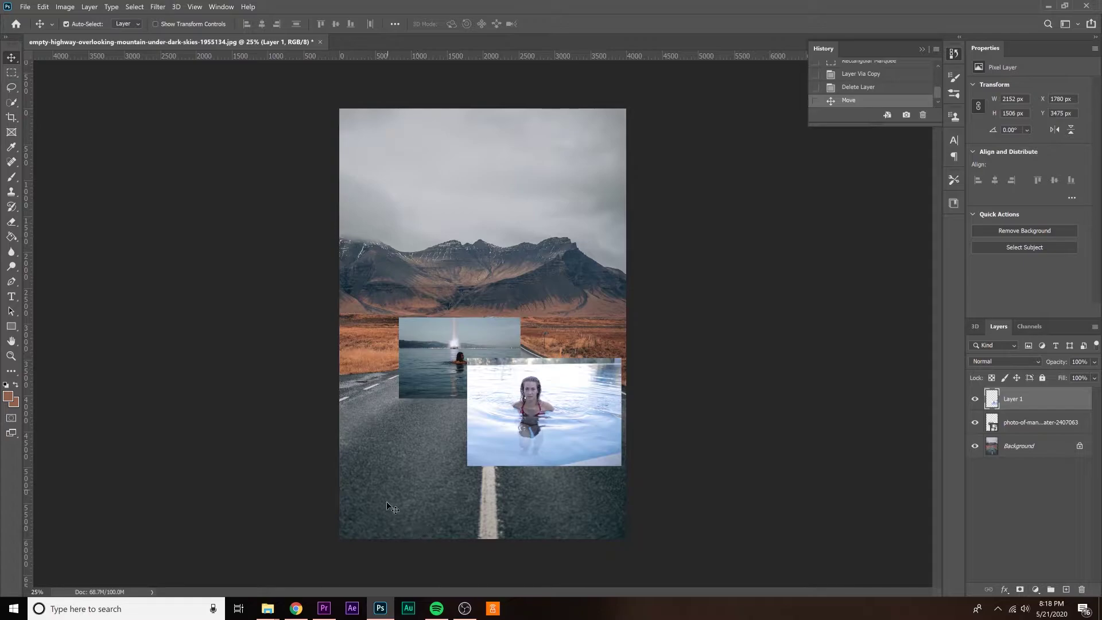
Place photo-of-person-wearing-swimming-cap-and-goggles-3672642.jpg across the full canvas width, moved down over the lower part of the road
click(268, 608)
drag(473, 172, 456, 431)
drag(474, 394, 479, 537)
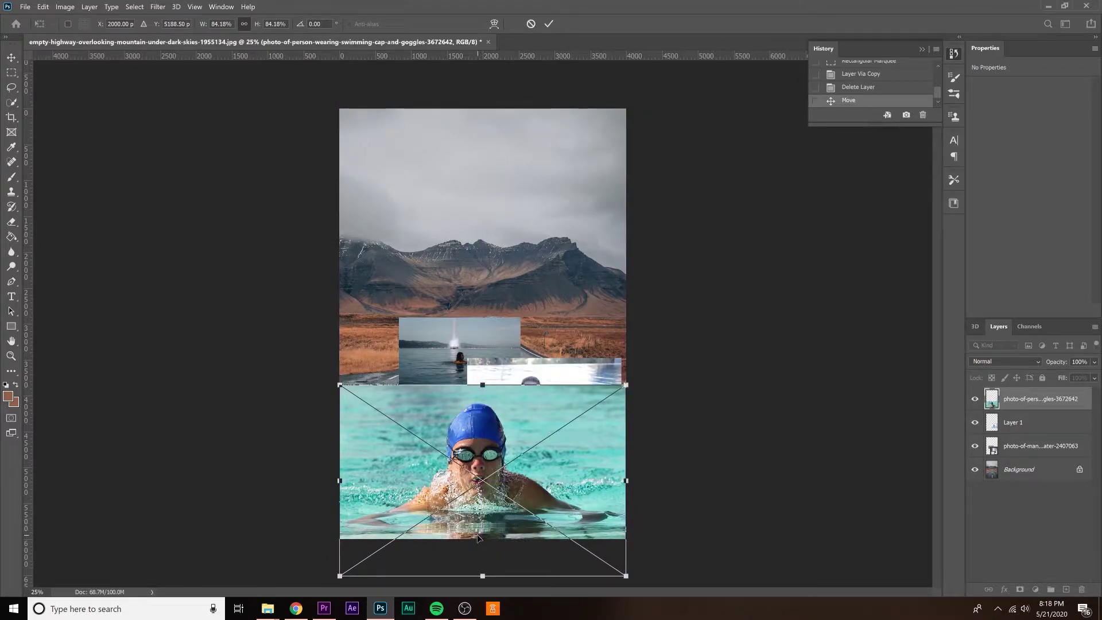
key(Return)
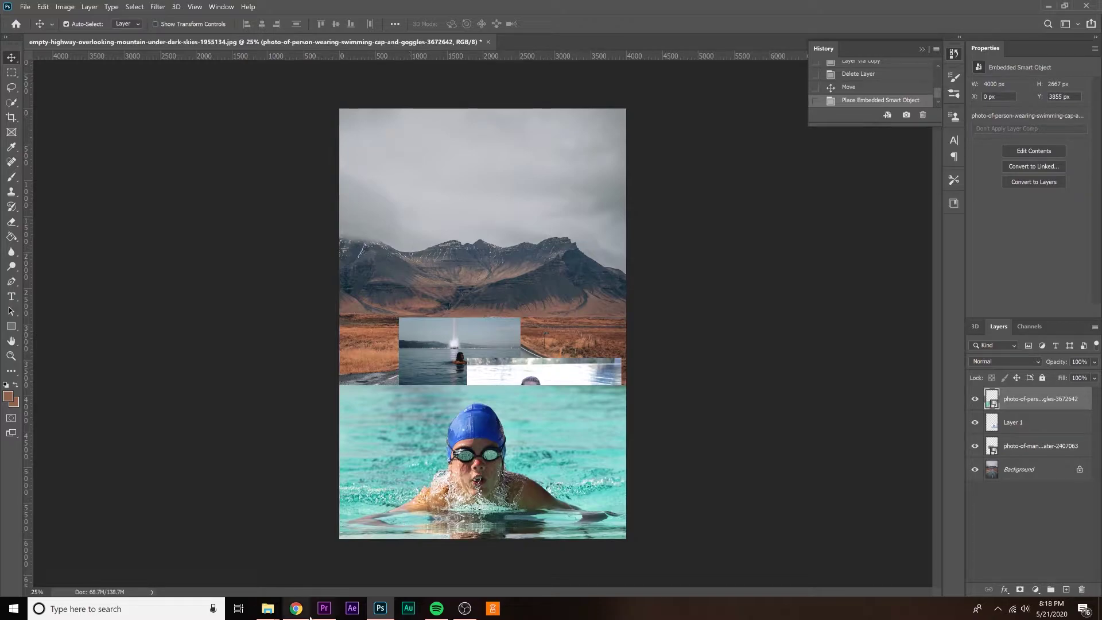
click(464, 609)
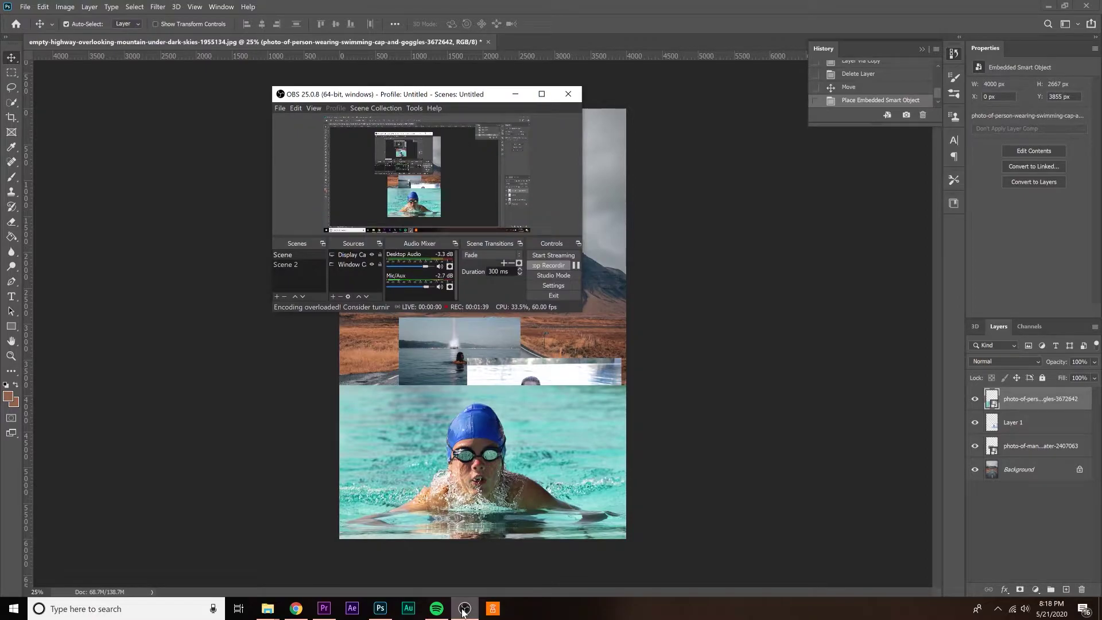
click(463, 610)
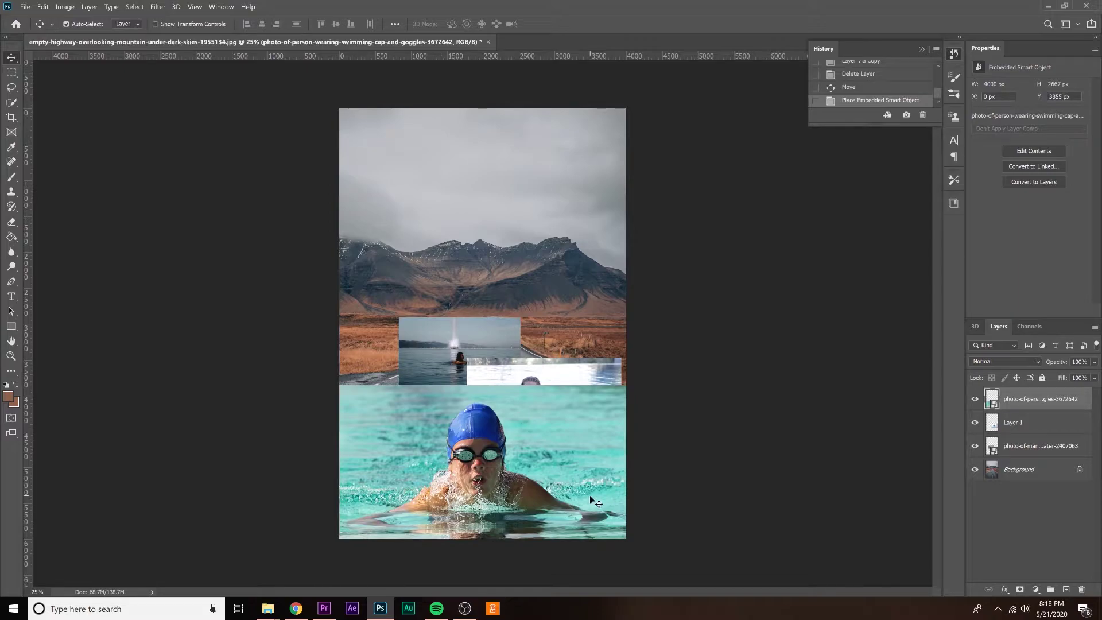
Hide the cropped woman layer and the layer with the man in the lake
click(974, 422)
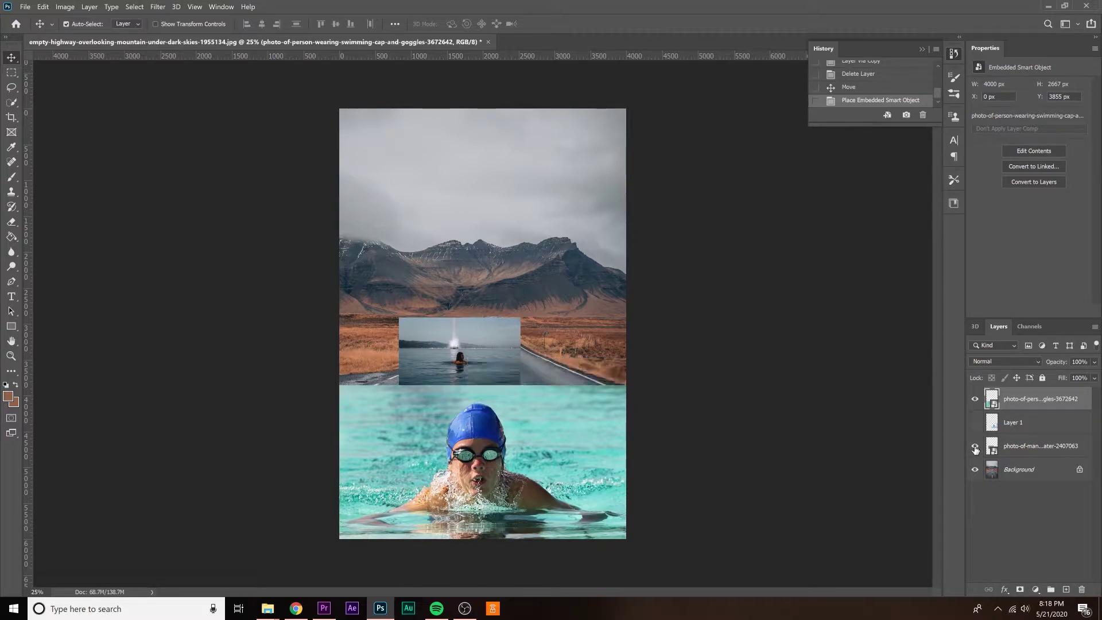
click(974, 447)
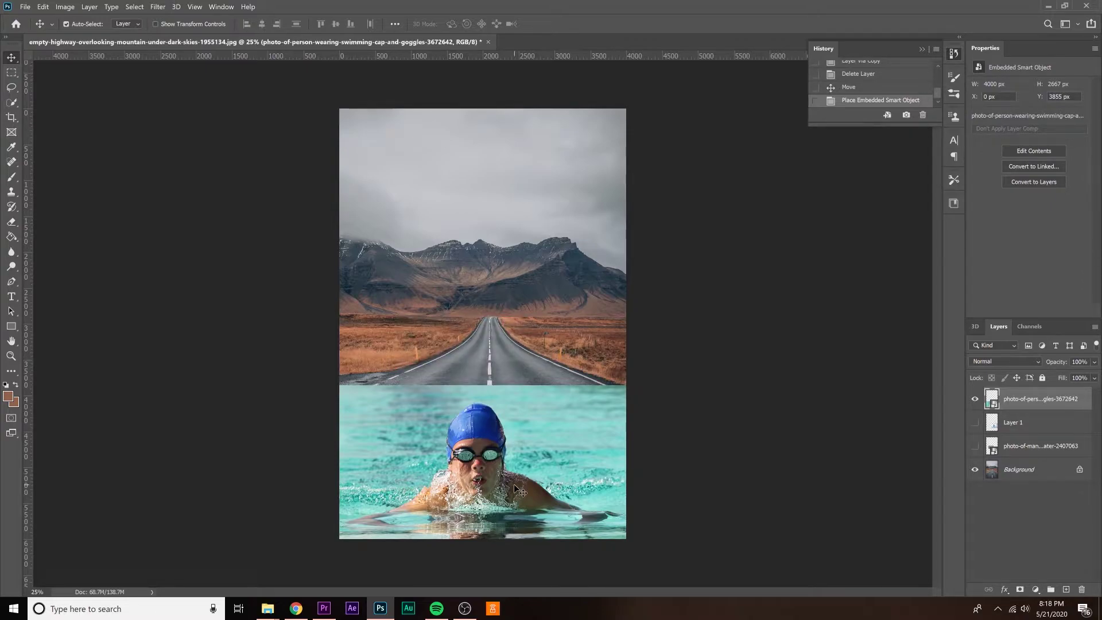
key(l)
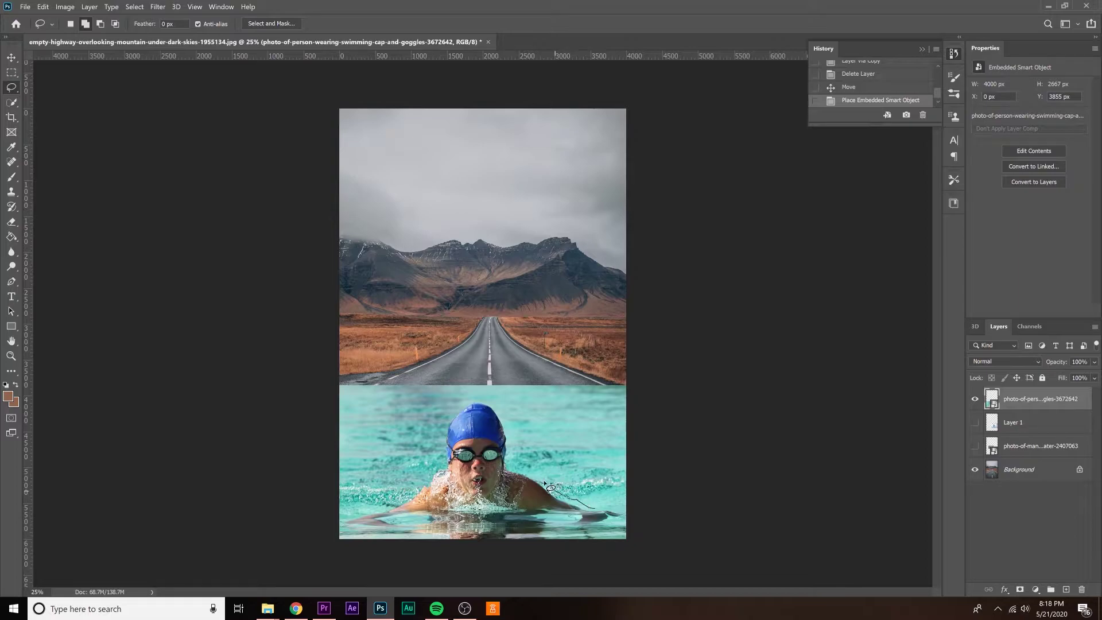
drag(550, 488, 545, 485)
key(ctrl+z)
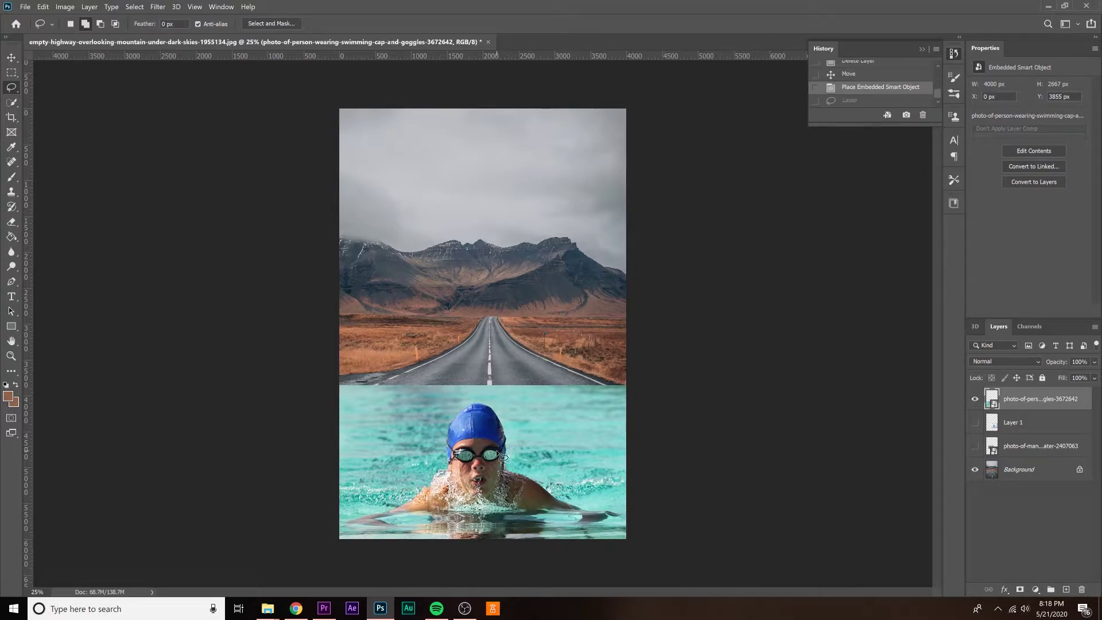
Select the swimmer with cap and goggles plus the foreground water using Quick Selection, and add a layer mask from that selection
key(w)
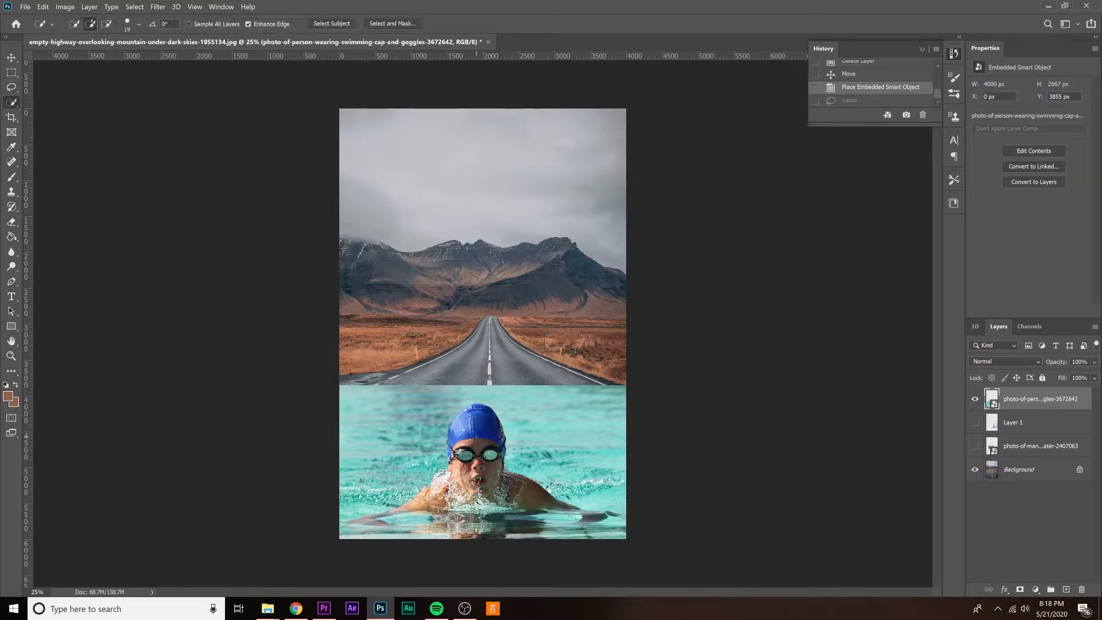
drag(479, 408, 474, 474)
drag(473, 431, 468, 406)
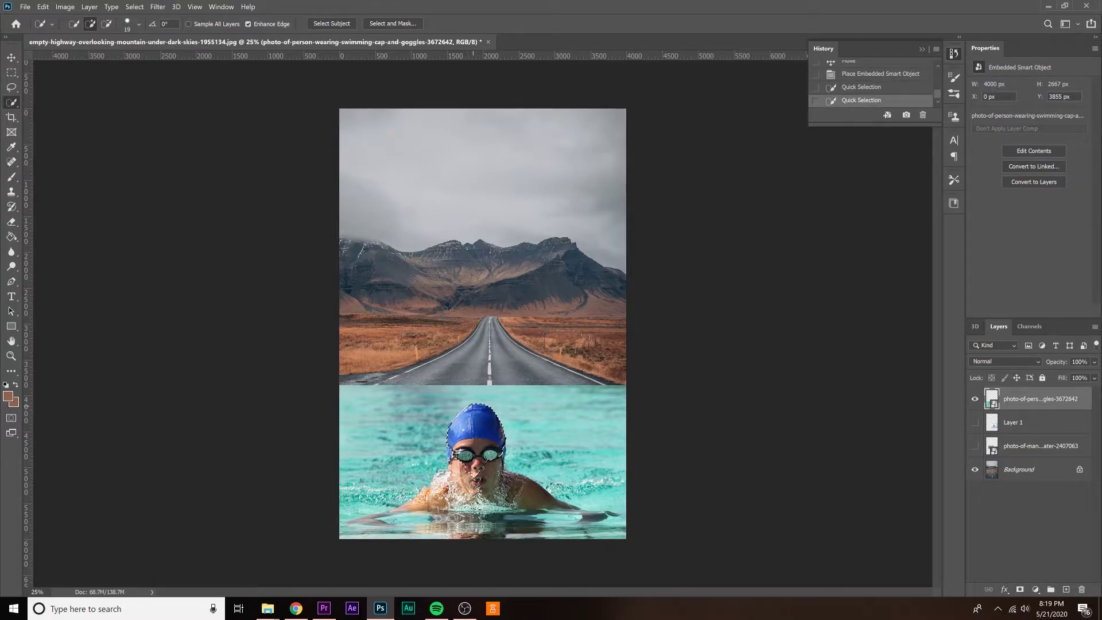
drag(472, 407, 476, 485)
drag(415, 514, 565, 511)
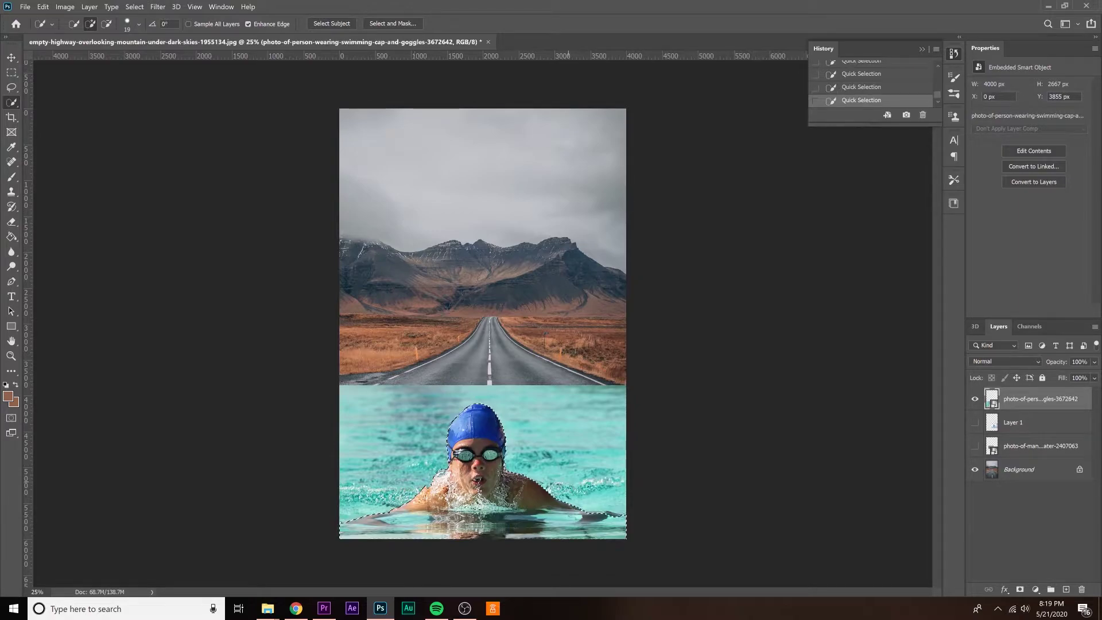
click(1017, 589)
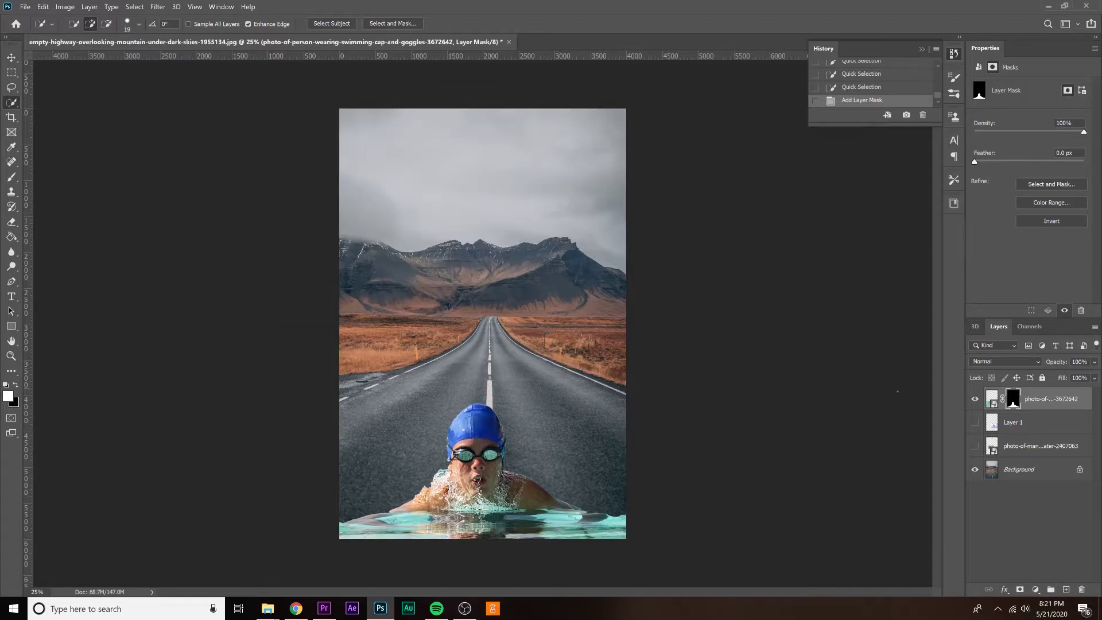
Try painting black on the swimmer's layer mask with the Brush along the water's left edge, and undo the stroke
click(12, 179)
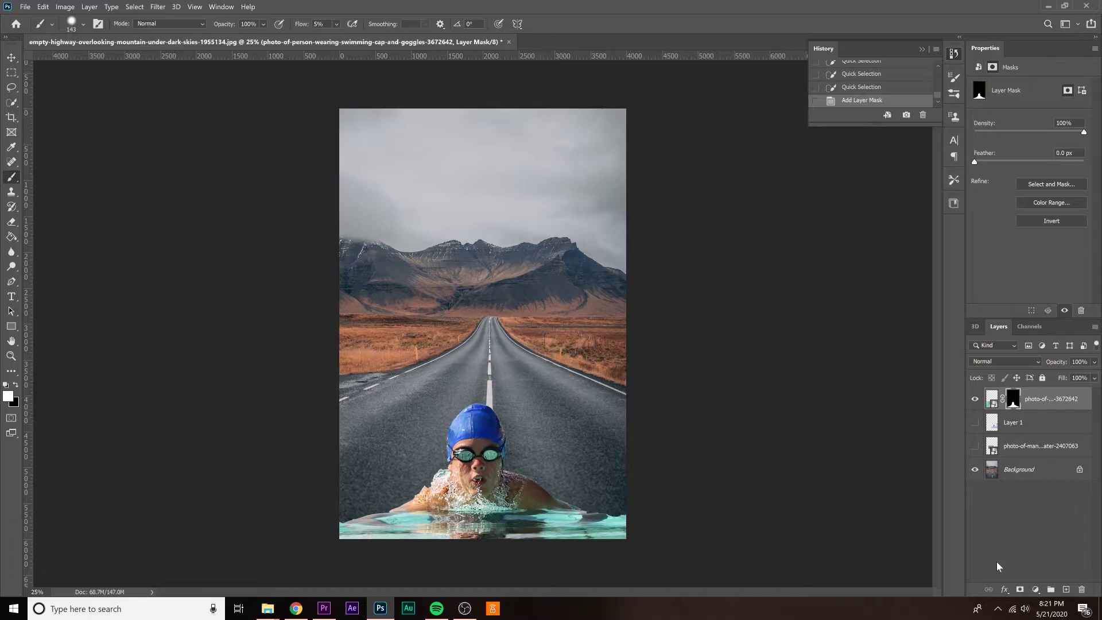
click(17, 385)
drag(360, 517, 375, 514)
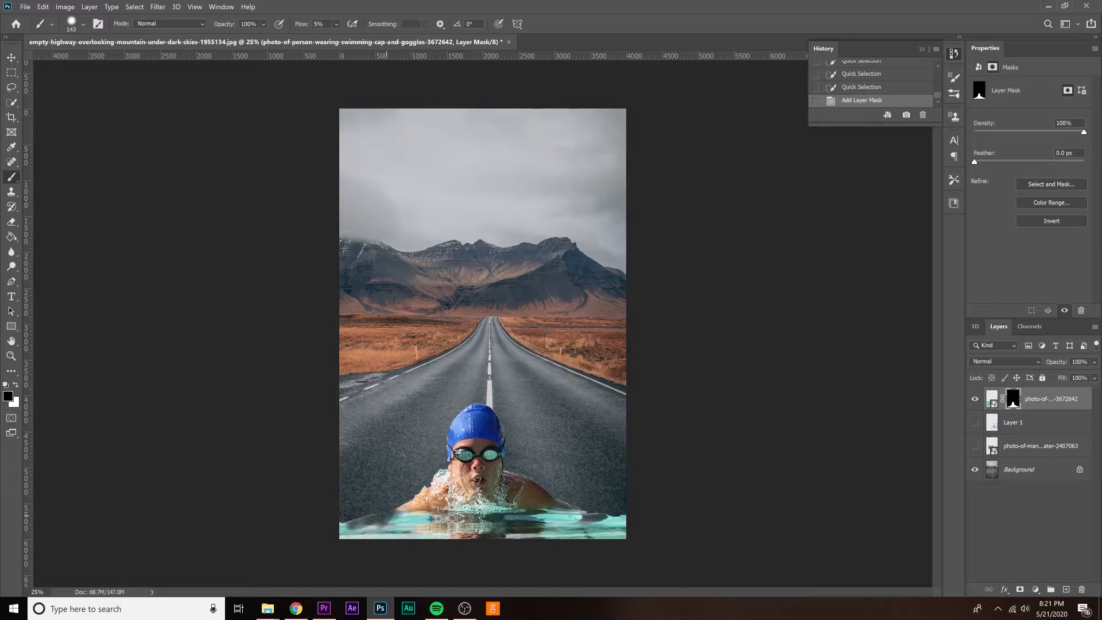
key(ctrl+z)
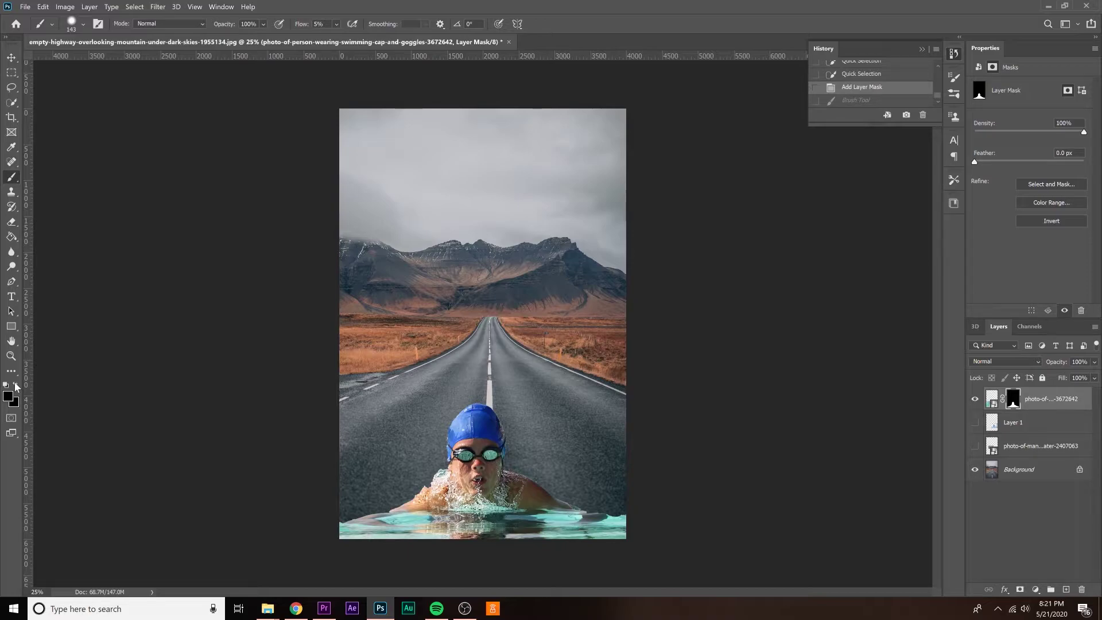
Paint white on the swimmer's layer mask at 100% flow to bring back turquoise water on both sides of the swimmer, undoing the last stray stroke
click(17, 385)
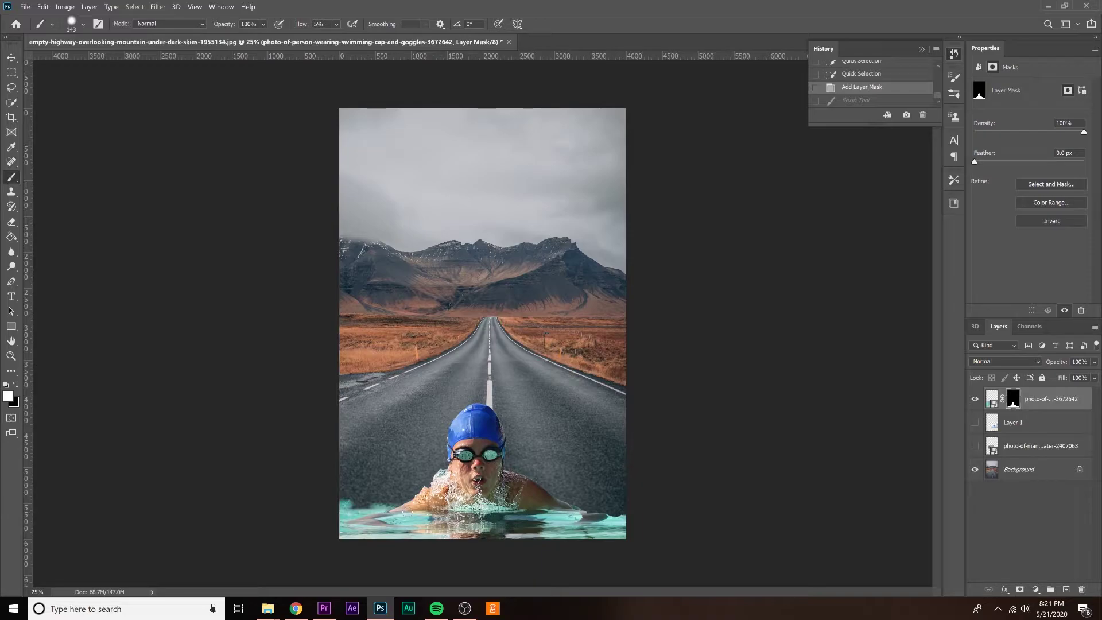
key(ctrl+shift+z)
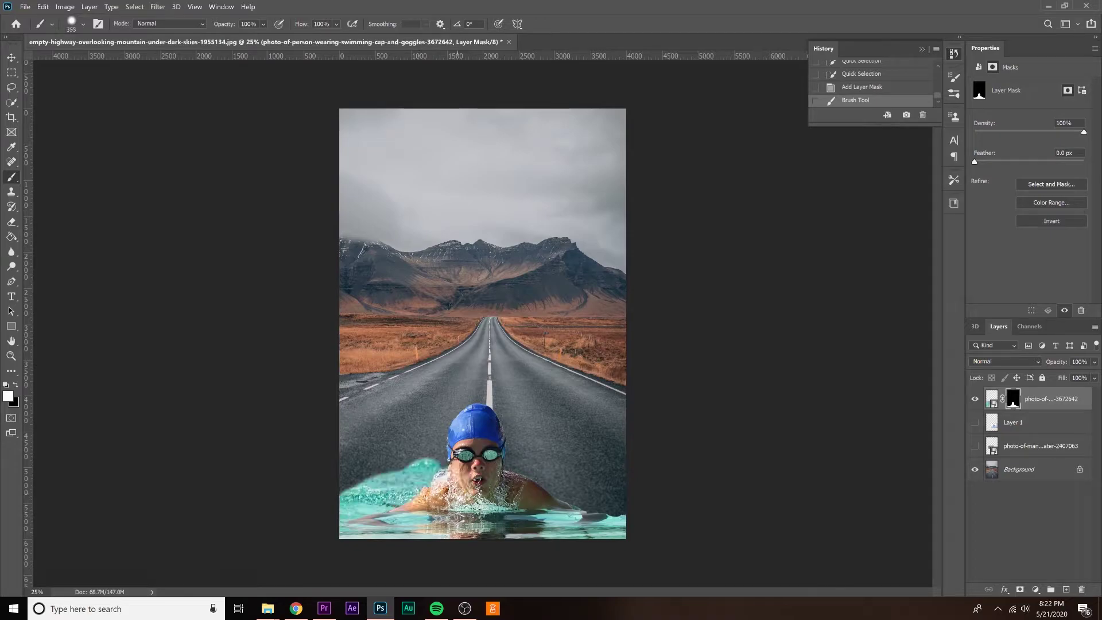
mouse_move(510, 467)
mouse_down()
mouse_move(622, 525)
mouse_move(551, 492)
mouse_up()
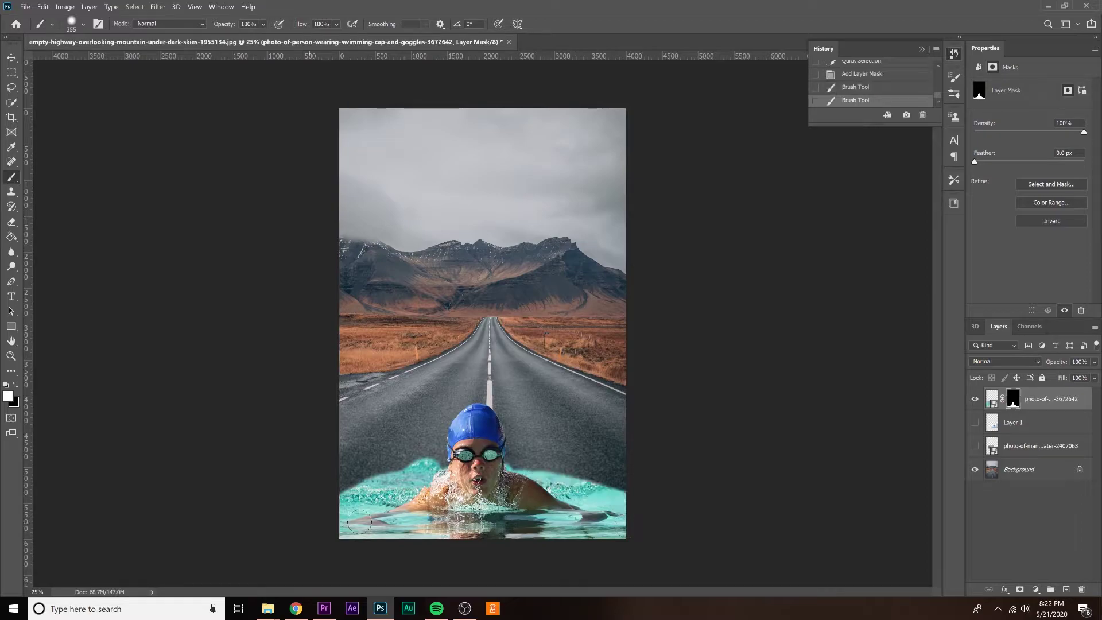
key(ctrl+z)
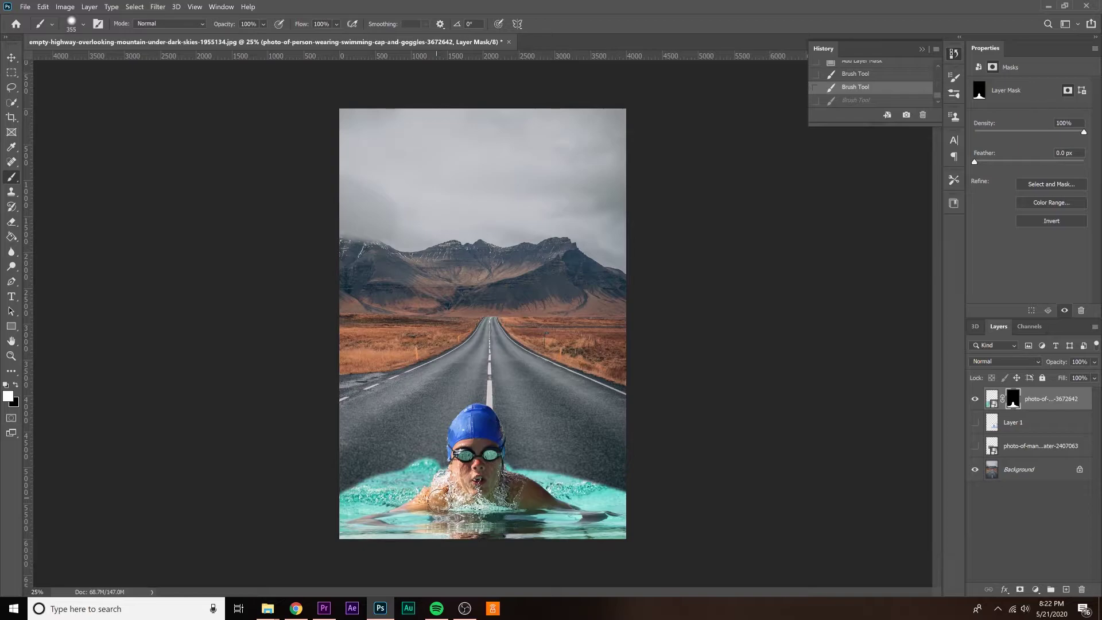
Undo the last mask stroke and repaint the water's upper edge in white with straighter strokes on both sides of the swimmer
key(ctrl+z)
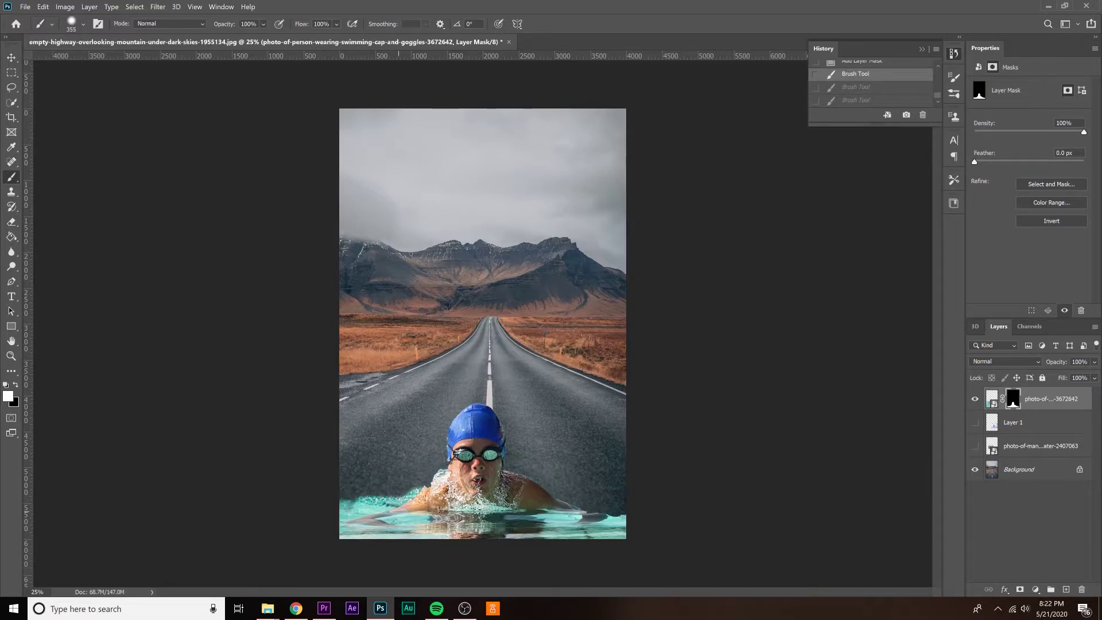
shift+click(622, 502)
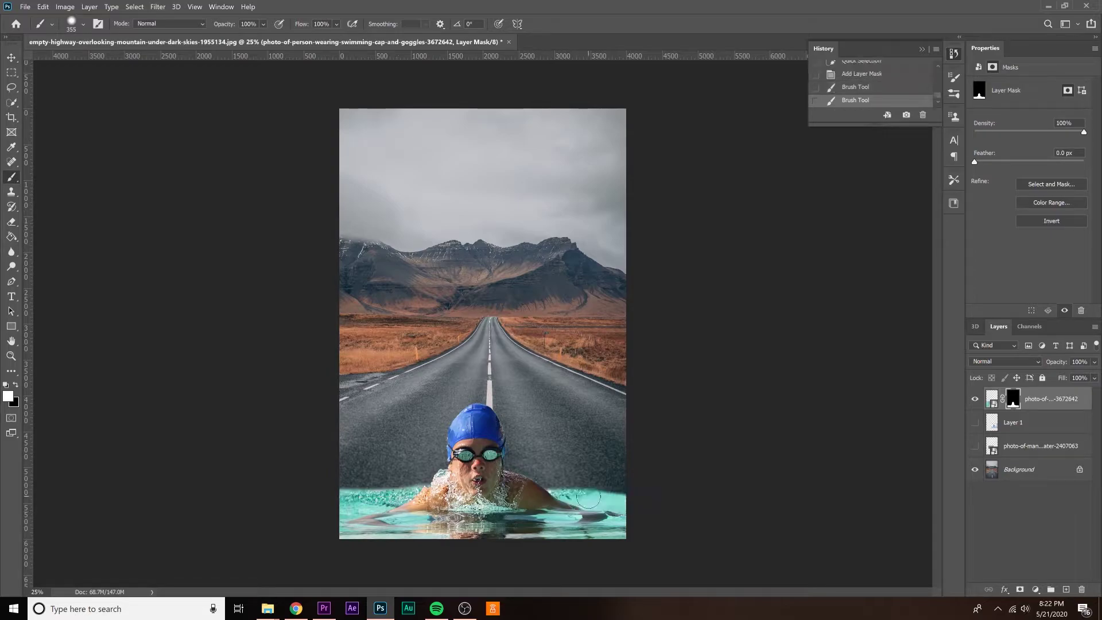
drag(588, 496, 213, 573)
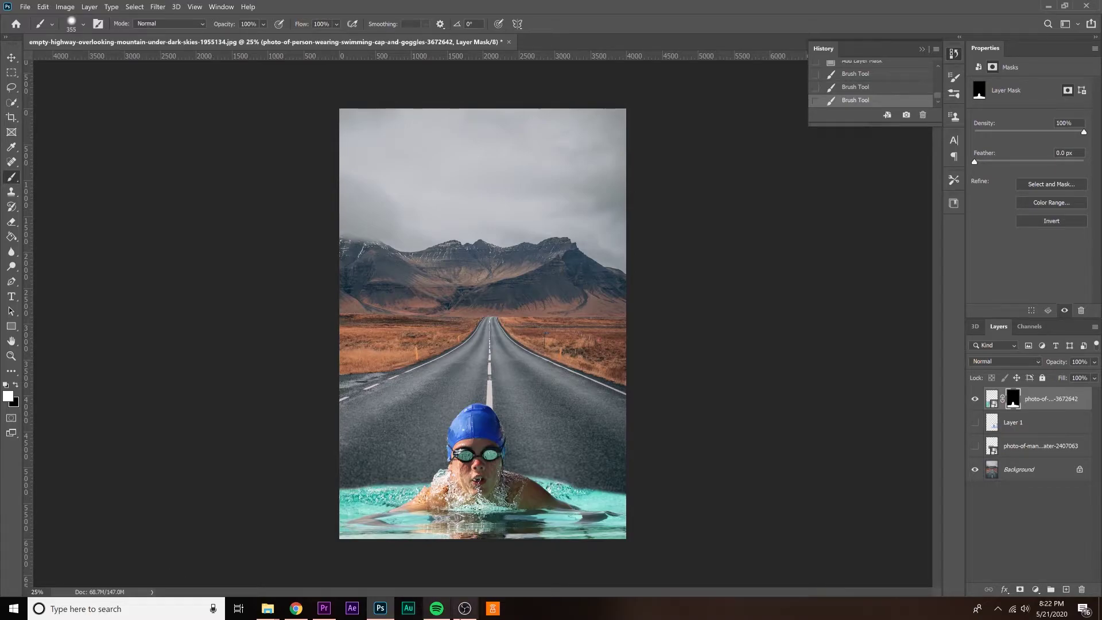
click(464, 608)
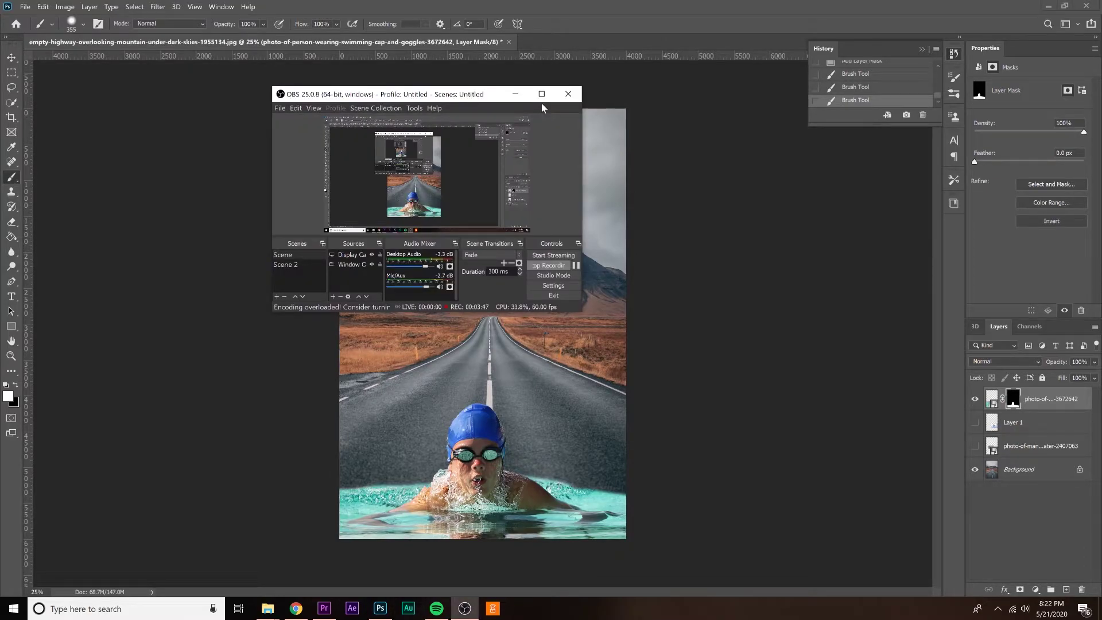
Try painting white around the swimmer on the layer mask with a 1279 px soft brush, and undo all the mask strokes
click(71, 22)
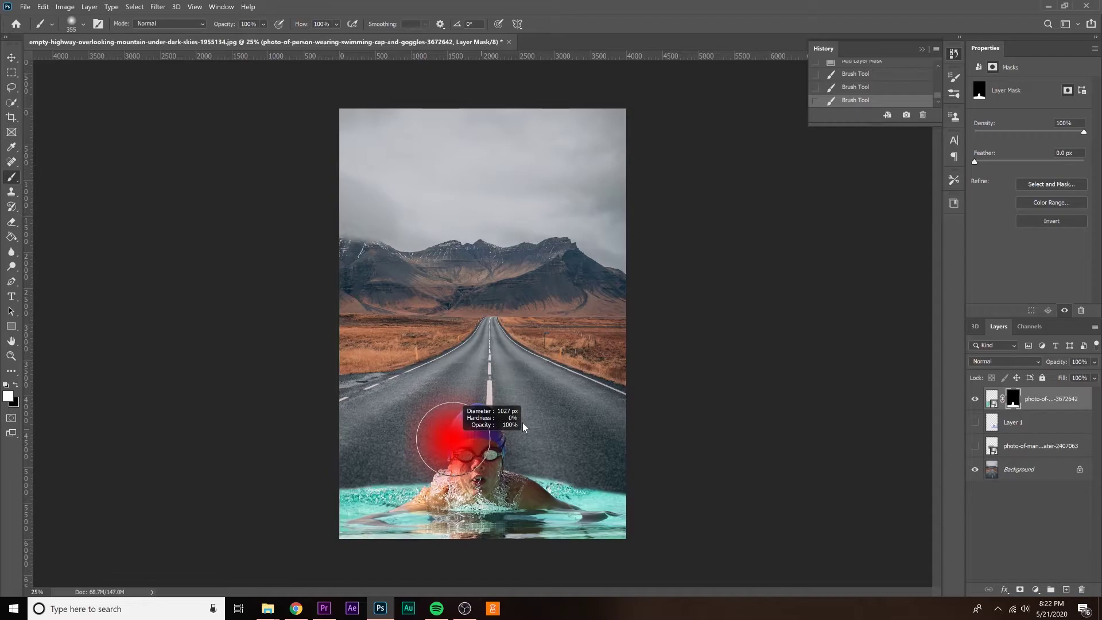
drag(522, 422, 522, 422)
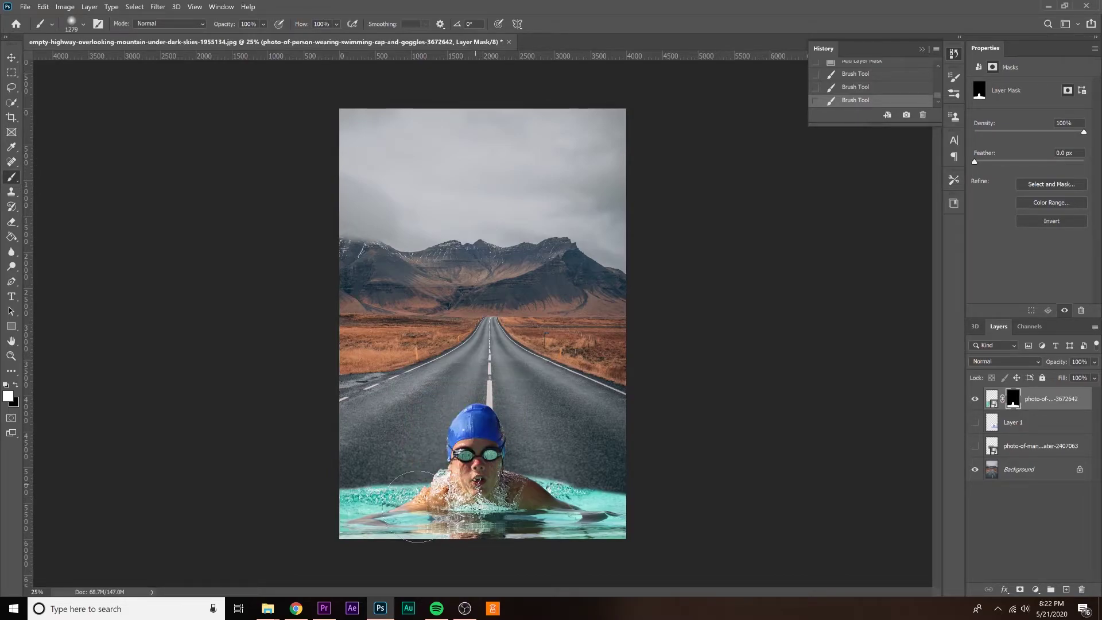
drag(417, 506, 540, 528)
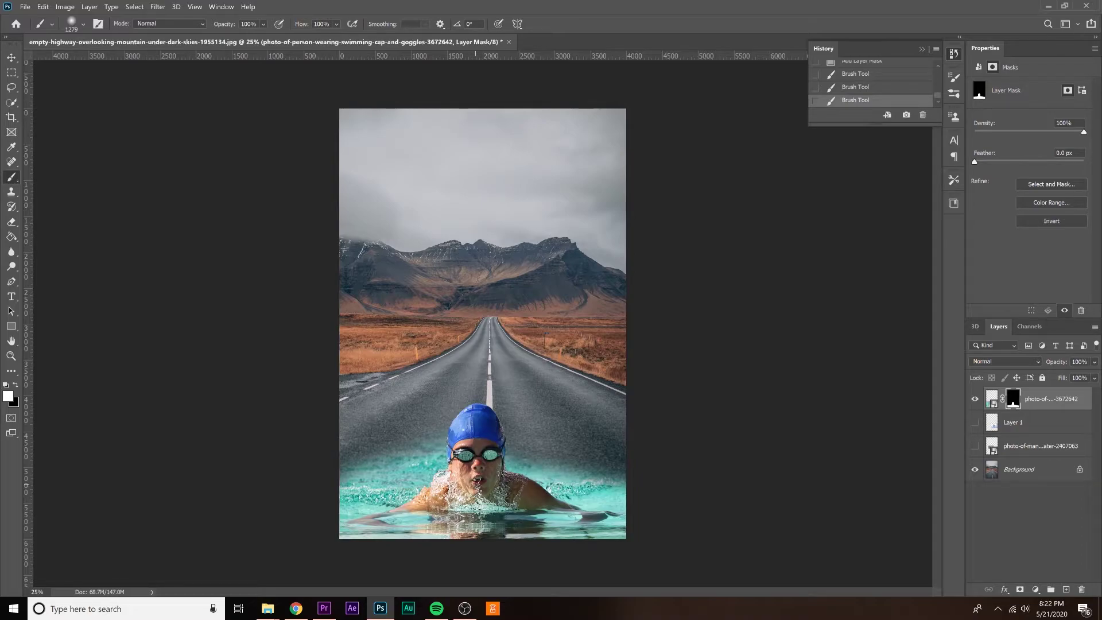
key(ctrl+z)
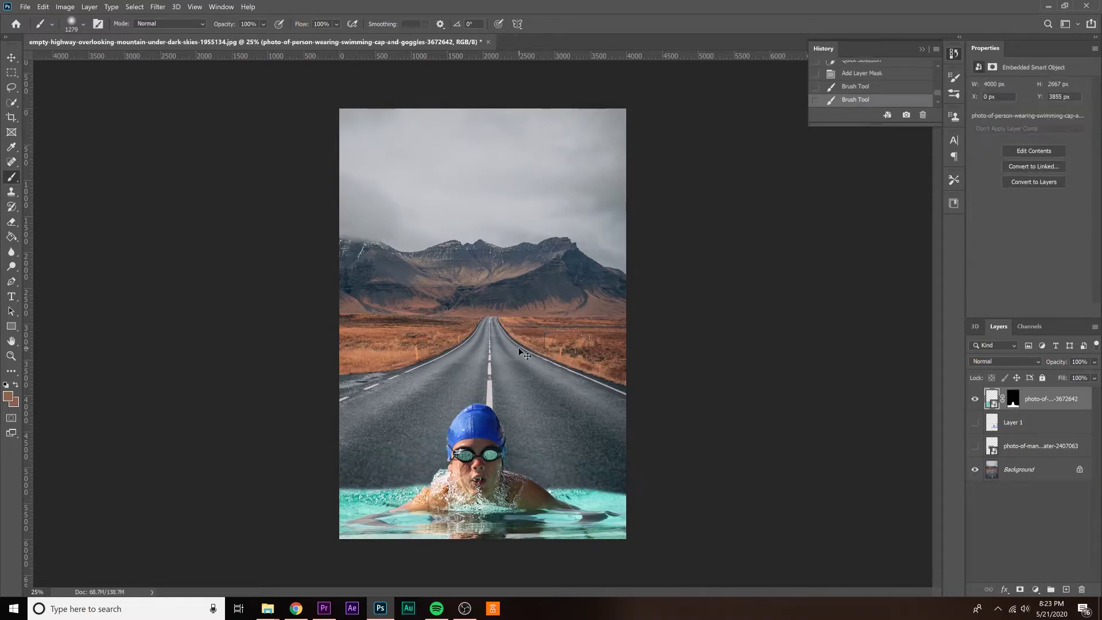
key(ctrl+z)
key(ctrl+z)
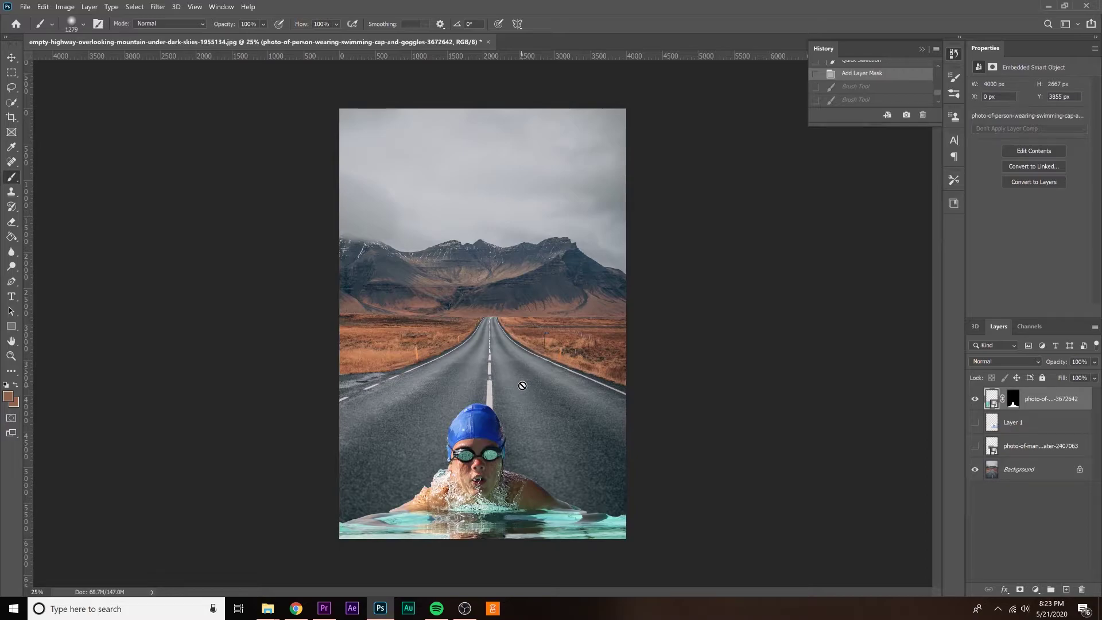
Rasterize the swimmer layer and set the foreground colour to f5f5f5
drag(491, 513, 618, 523)
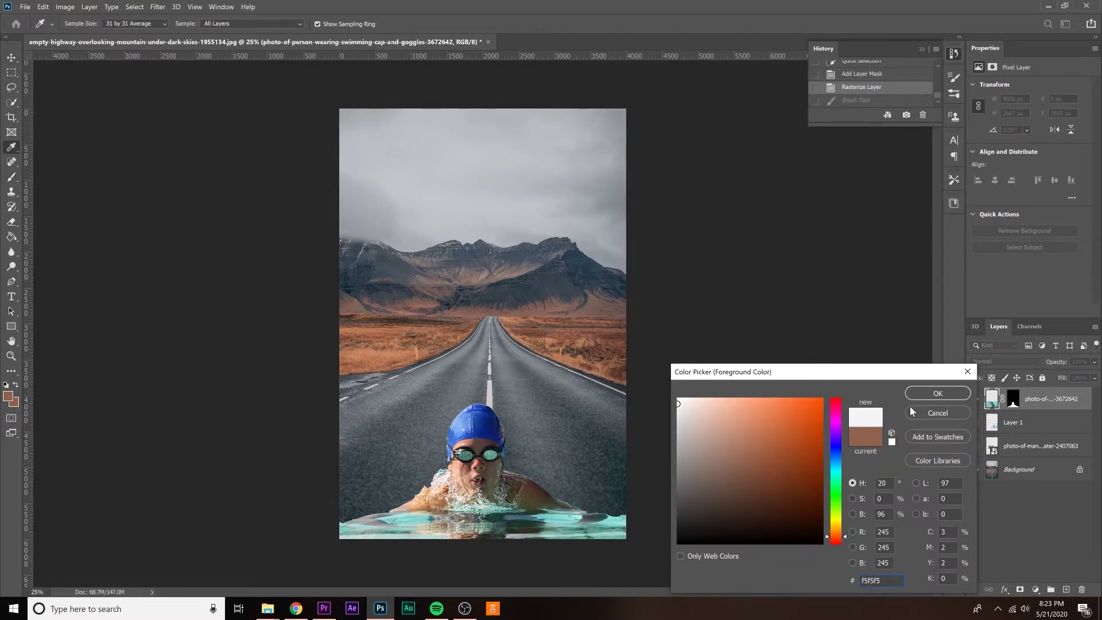
click(924, 394)
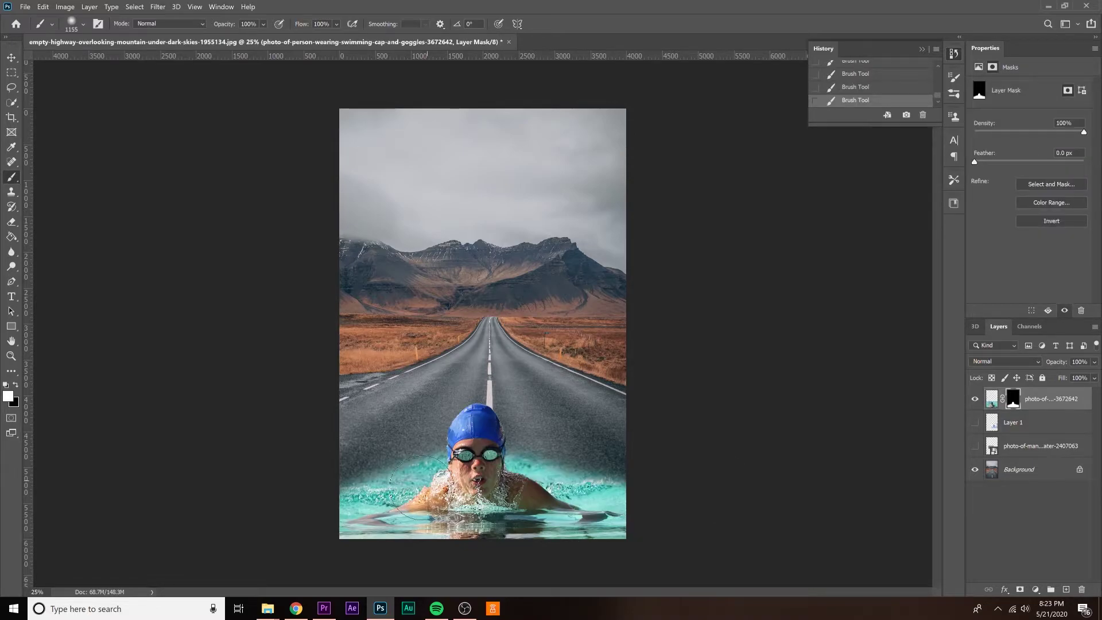
click(465, 608)
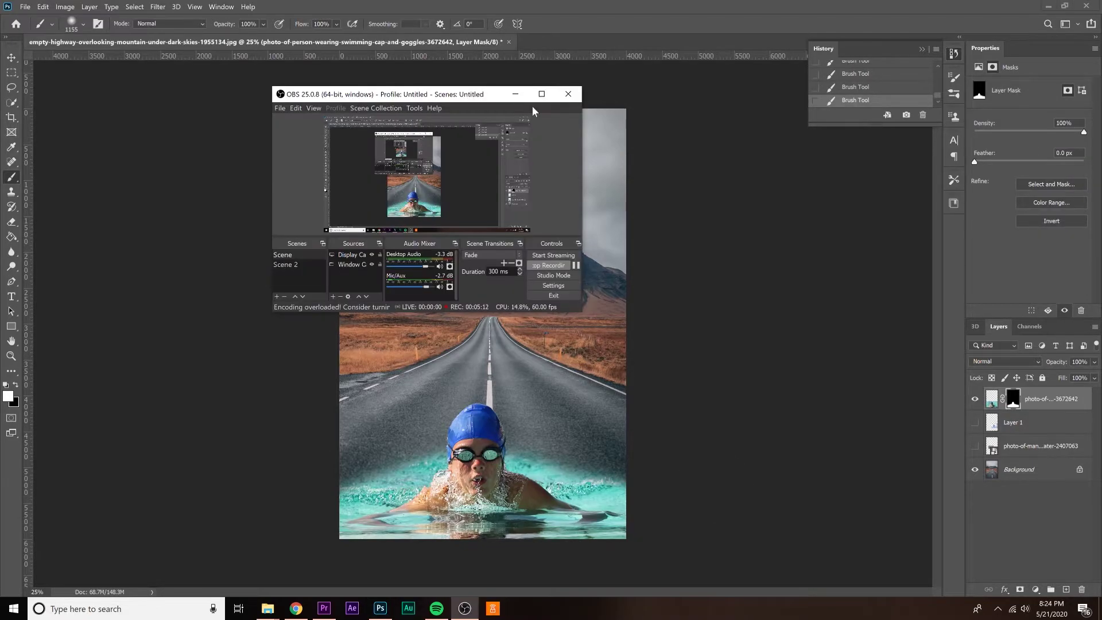
click(514, 94)
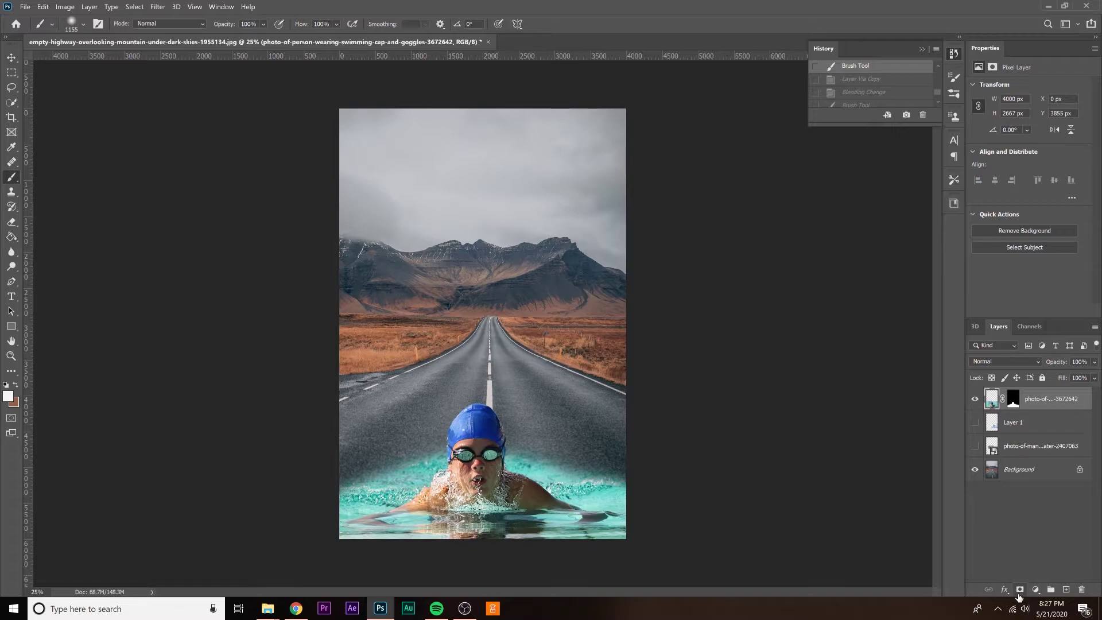
Add a Hue/Saturation adjustment layer above the swimmer layer and clip it to that layer
click(1035, 589)
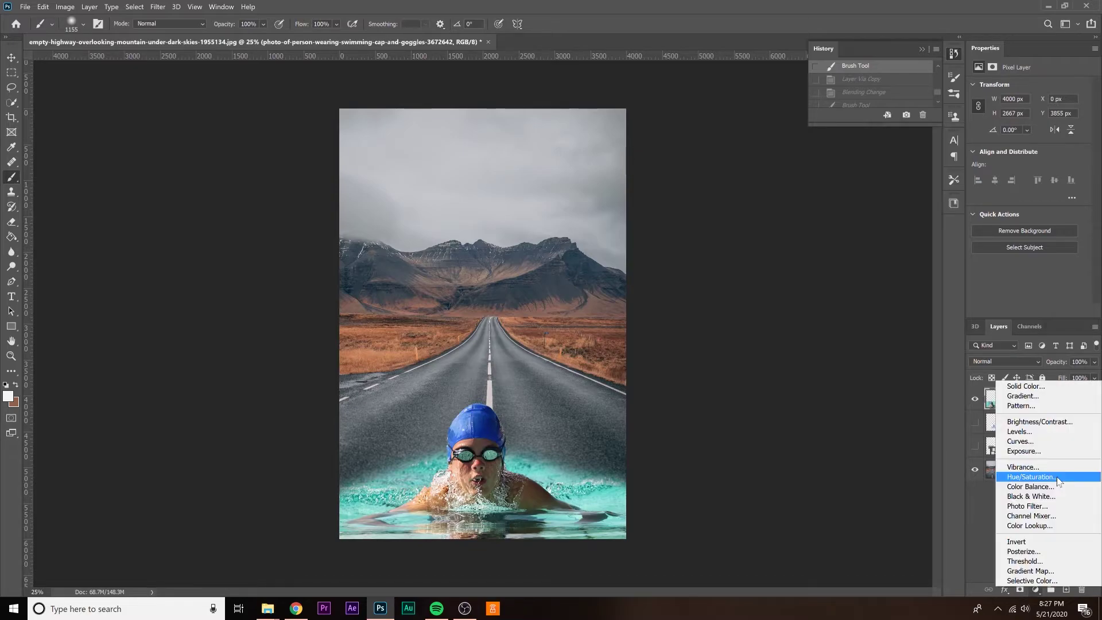
click(1030, 476)
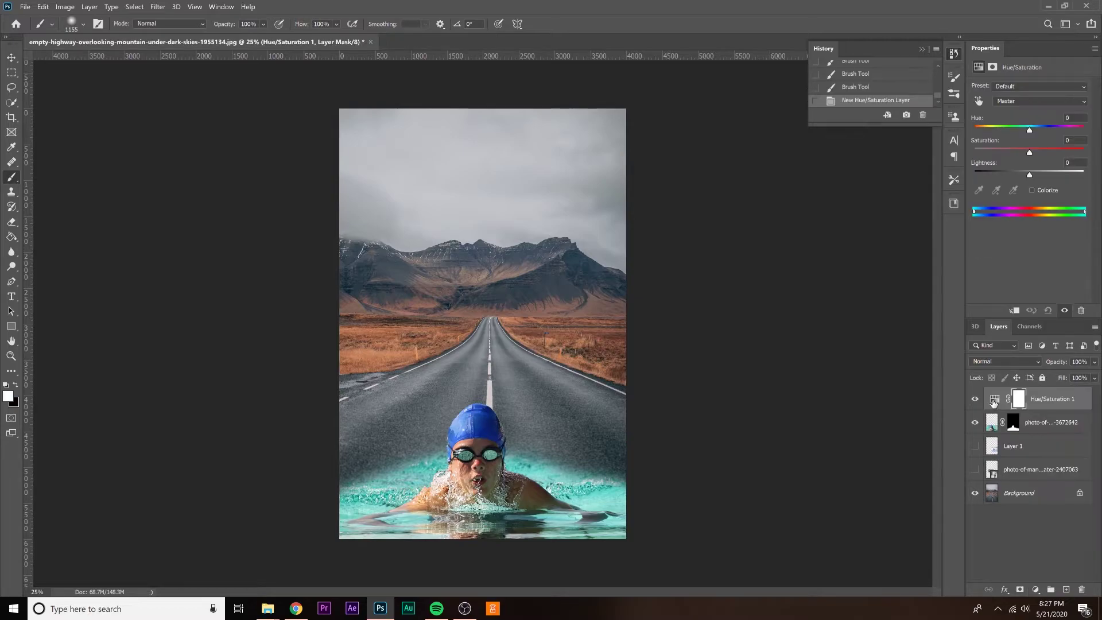
click(1013, 310)
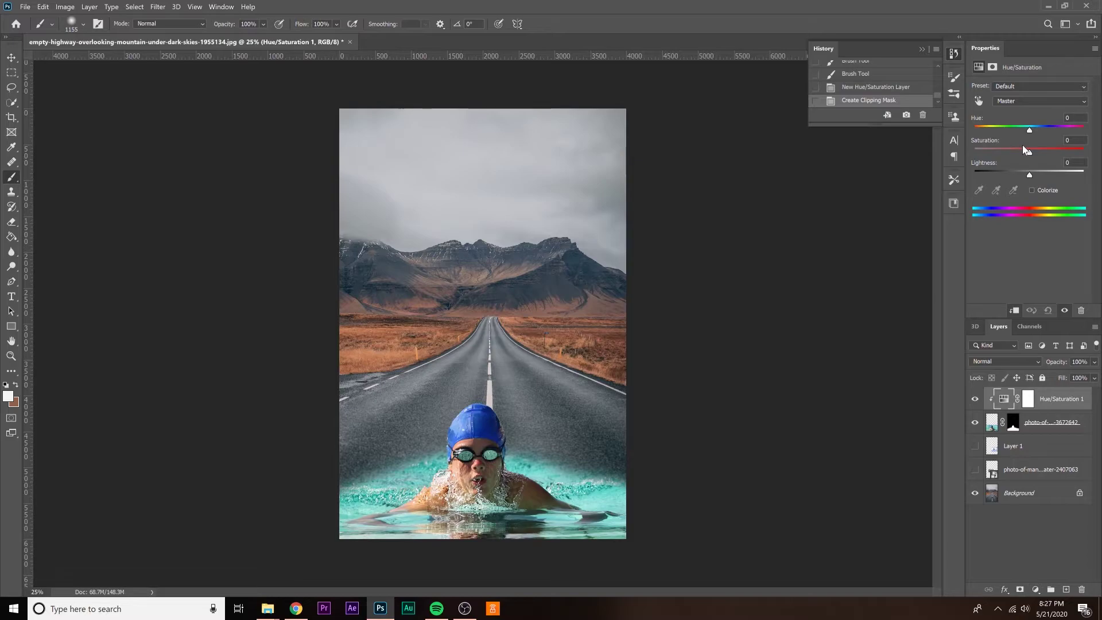
Desaturate the swimmer's water and cap by setting the Hue/Saturation saturation to -95 for Cyans and -29 for Blues
key(alt+5)
drag(1025, 149, 978, 170)
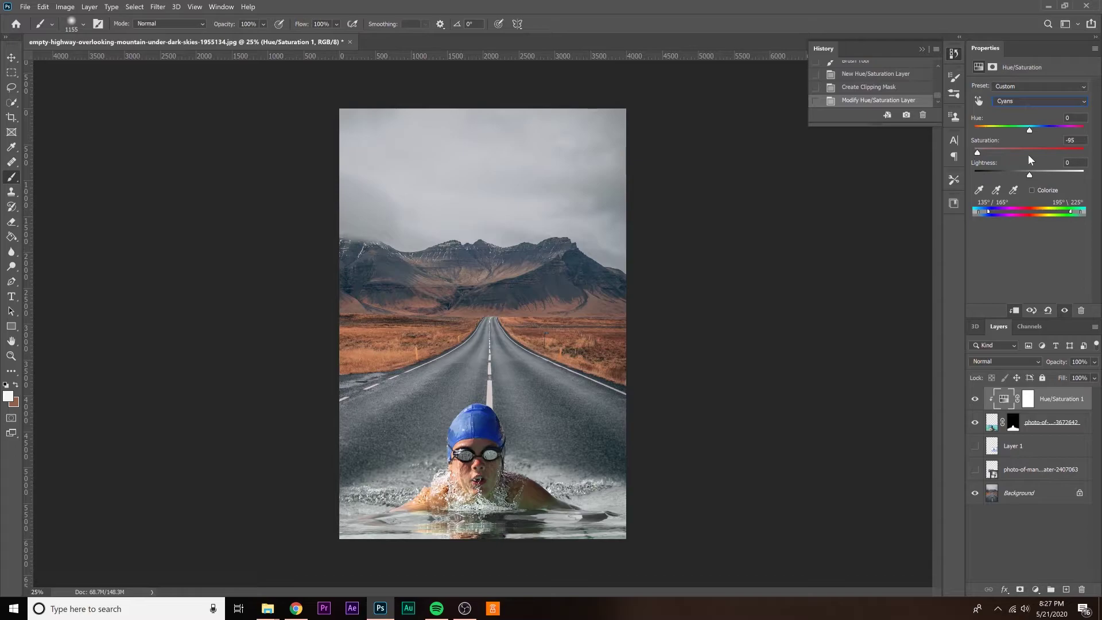
key(alt+6)
mouse_move(1027, 154)
mouse_down()
mouse_move(999, 158)
mouse_move(1035, 165)
mouse_up()
drag(1035, 165, 1037, 119)
click(1019, 98)
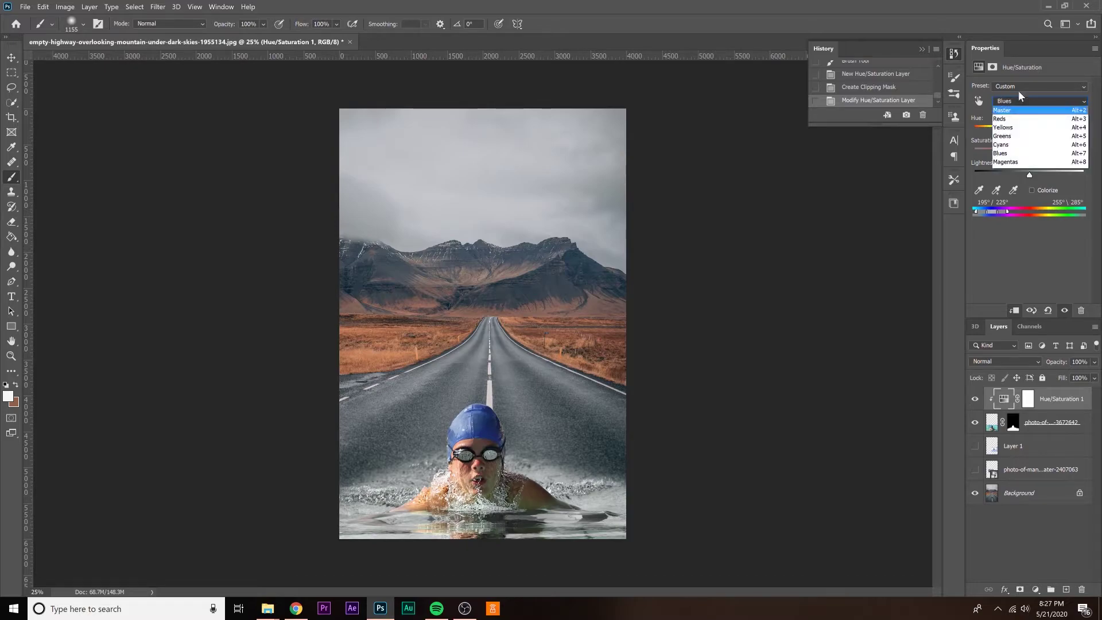
click(493, 435)
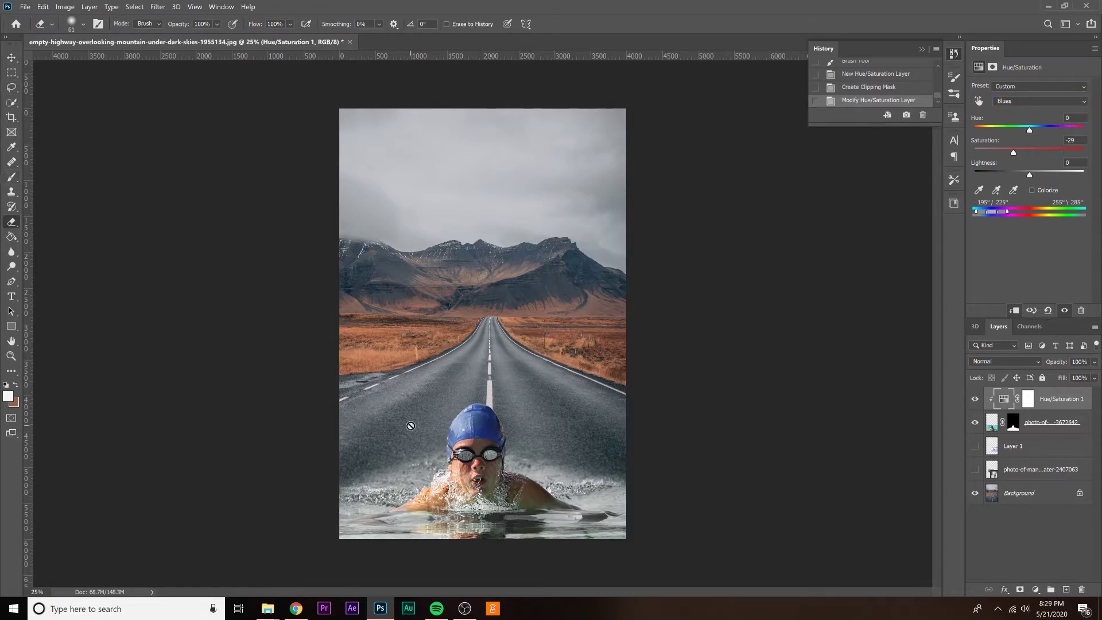
Try erasing the areas beside the swimmer's head on the swimmer layer with a large soft Eraser, and undo the strokes
click(1030, 420)
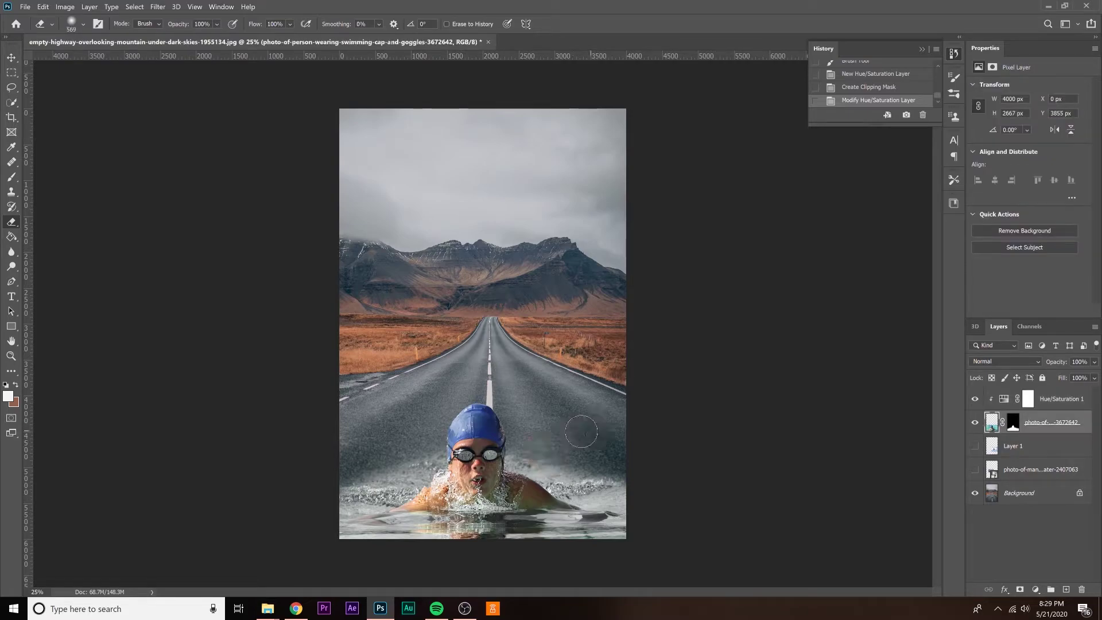
drag(580, 441, 521, 453)
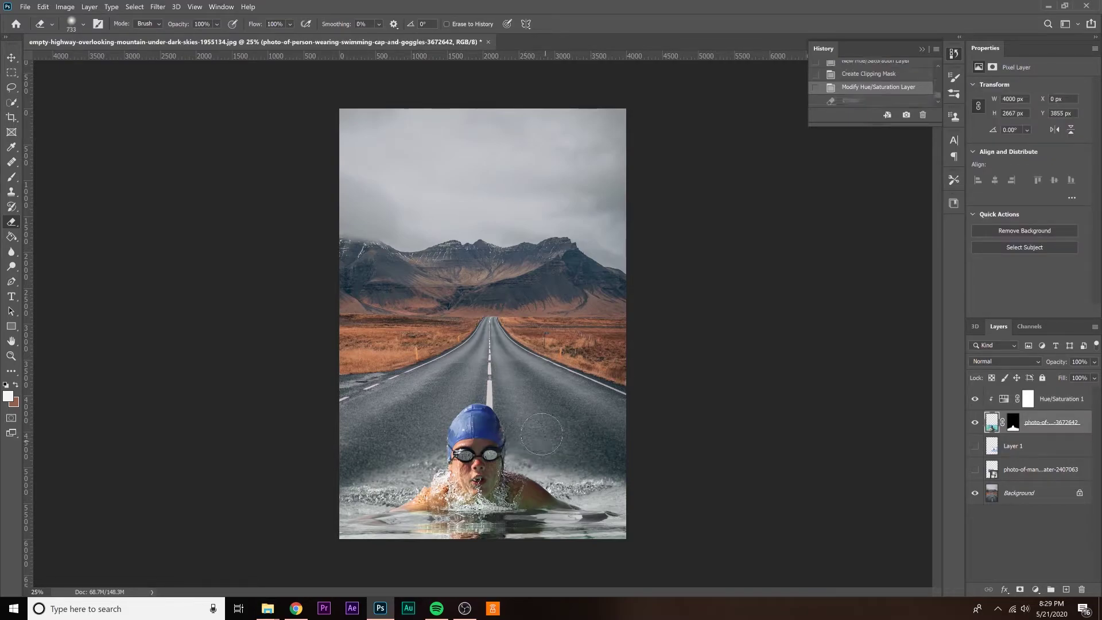
drag(423, 431, 396, 465)
key(ctrl+z)
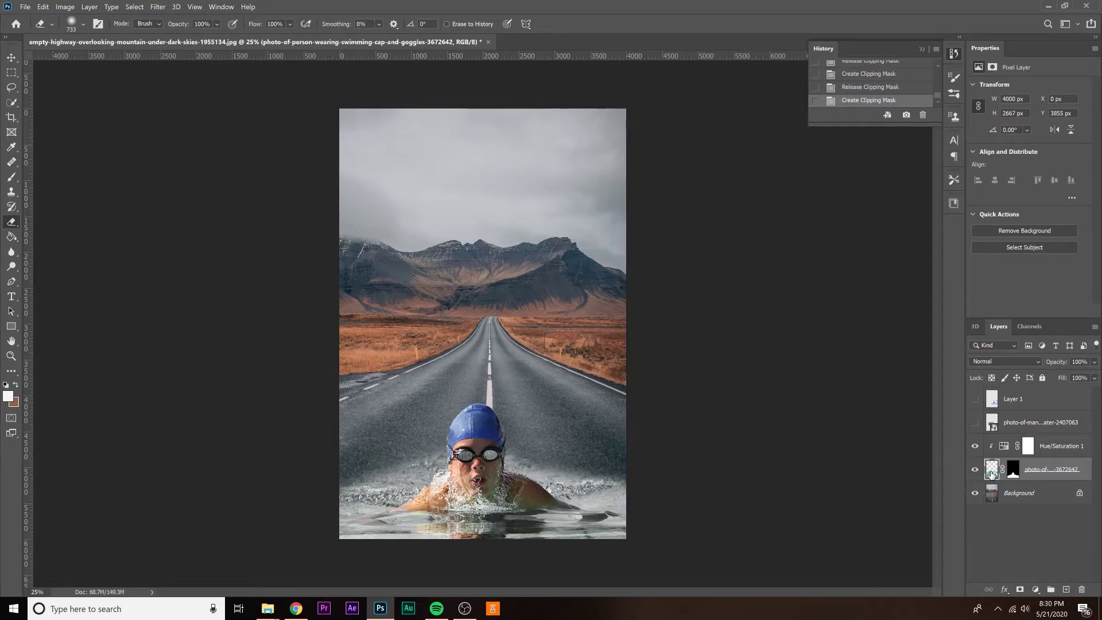
click(1037, 589)
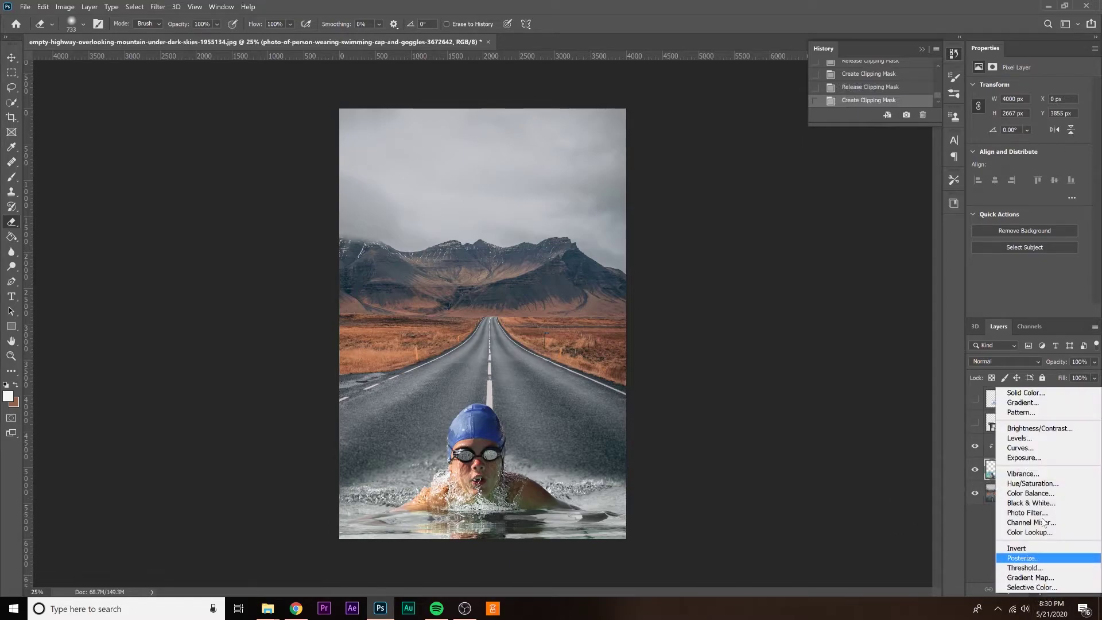
click(1023, 457)
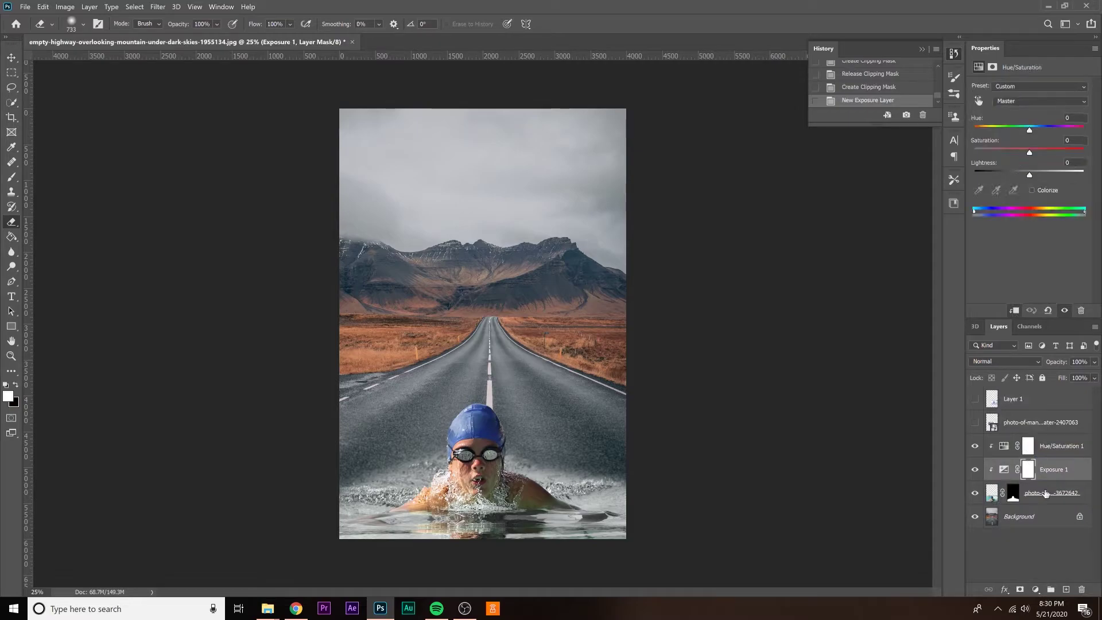
key(ctrl+z)
Add a Curves adjustment layer above the Hue/Saturation layer and clip it to the swimmer layer
click(1036, 590)
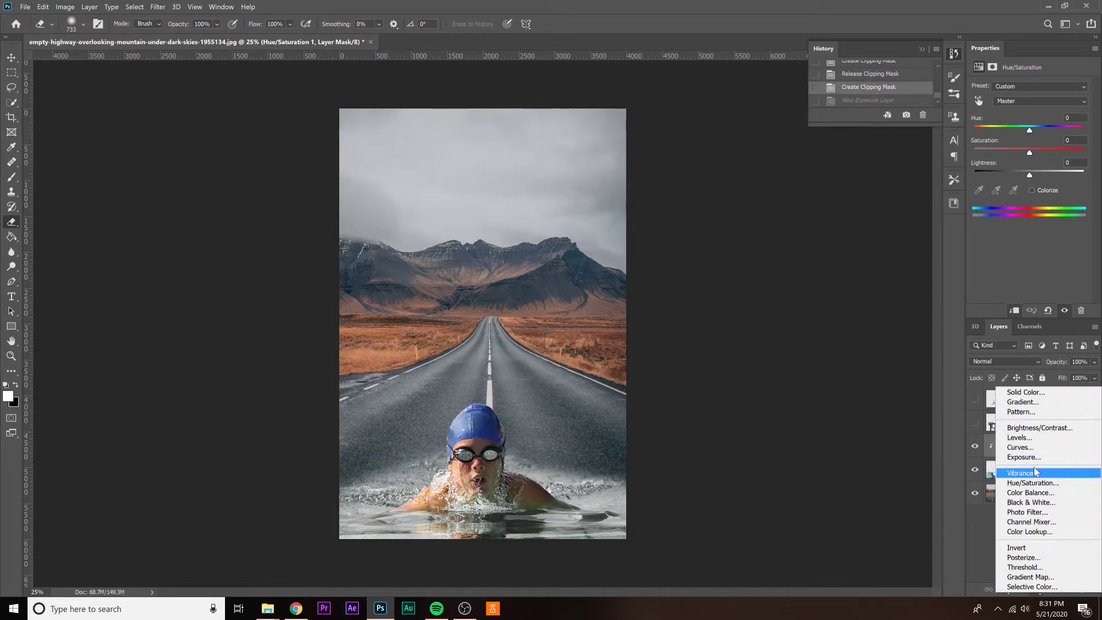
click(1032, 448)
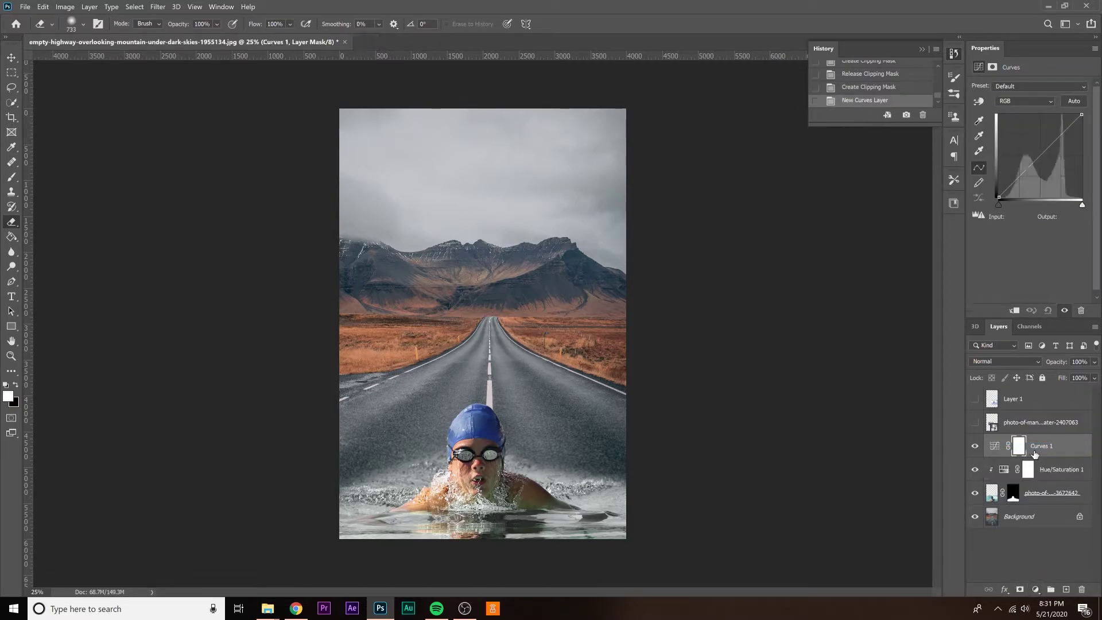
click(995, 450)
click(1013, 311)
click(1011, 312)
click(1012, 311)
Try darkening the swimmer with a Curves point at input 152, output 120, and undo the change
drag(1051, 148, 1049, 158)
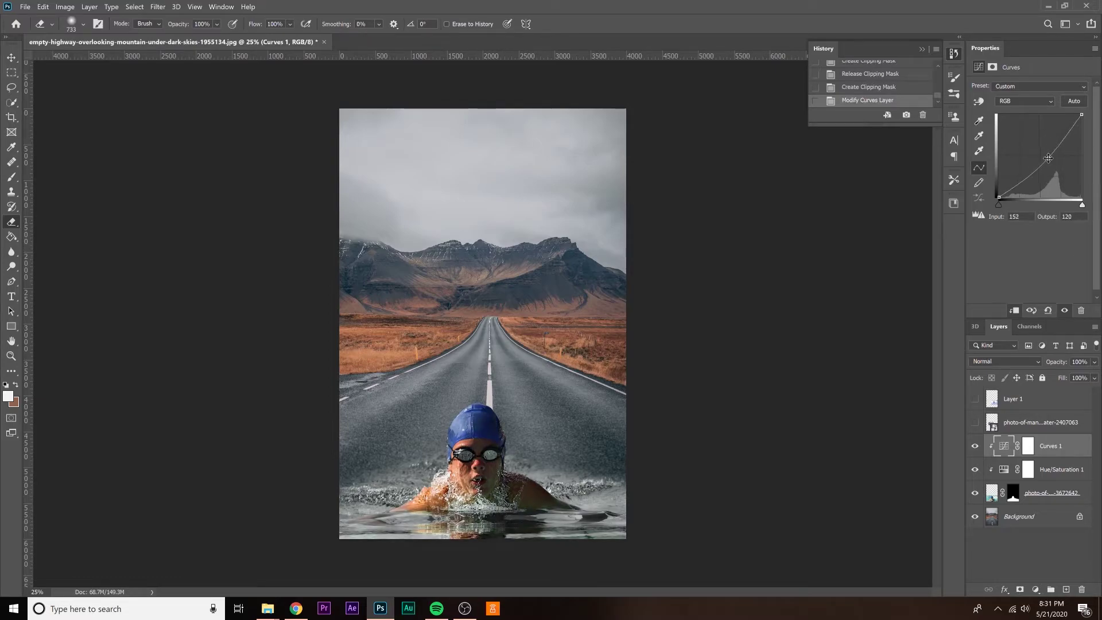
key(ctrl+z)
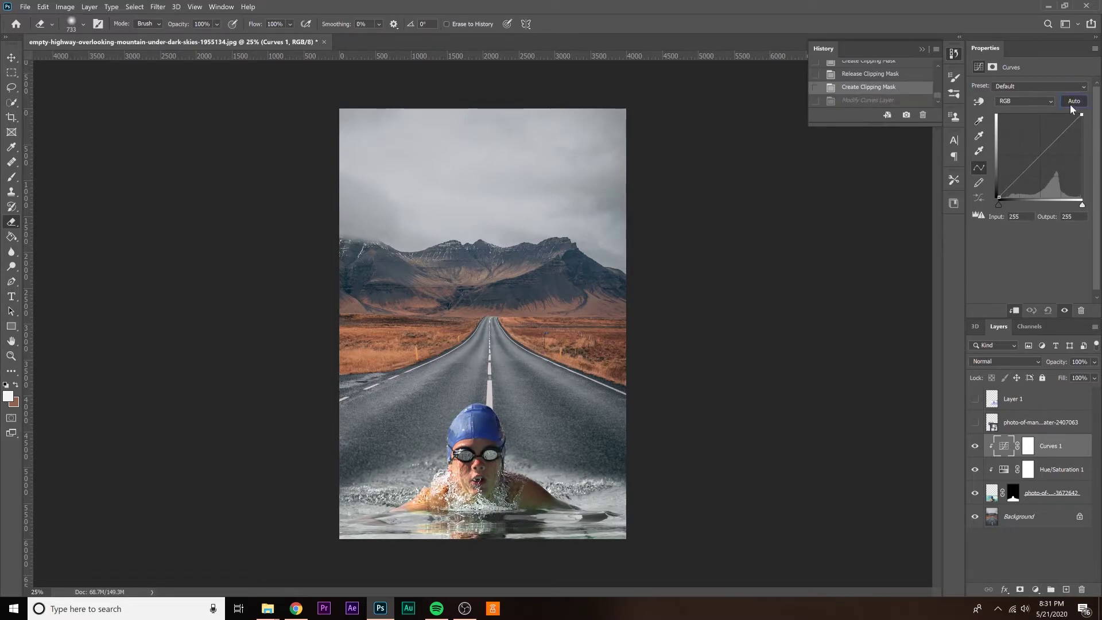
Choose Find Dark & Light Colors in the Curves auto correction options and set a very dark brown target shadow colour
alt+click(1072, 102)
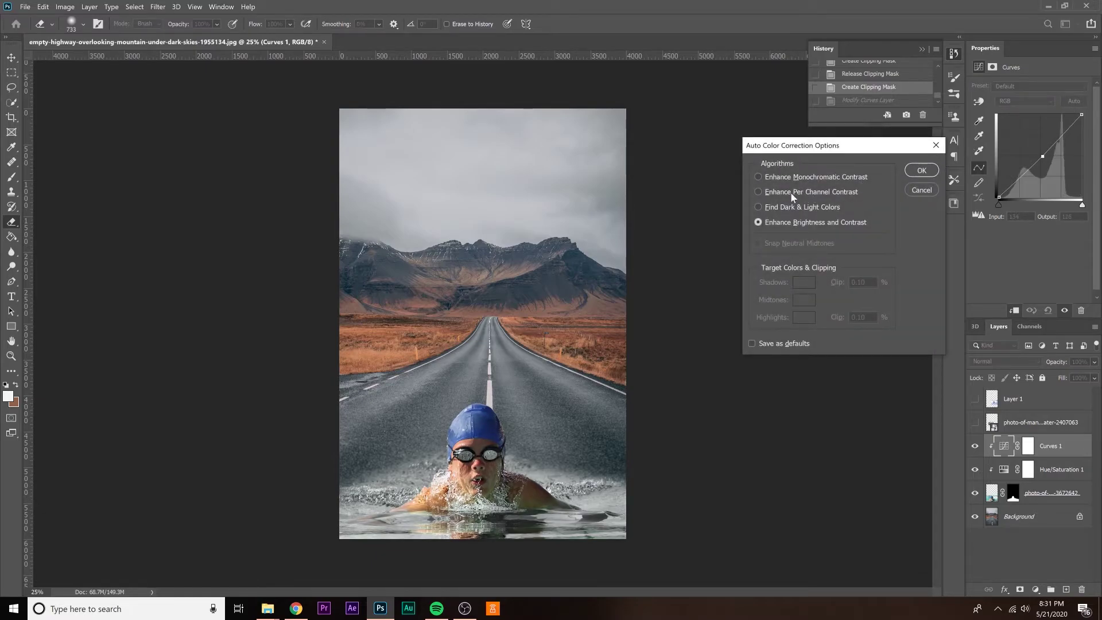
click(760, 208)
click(804, 282)
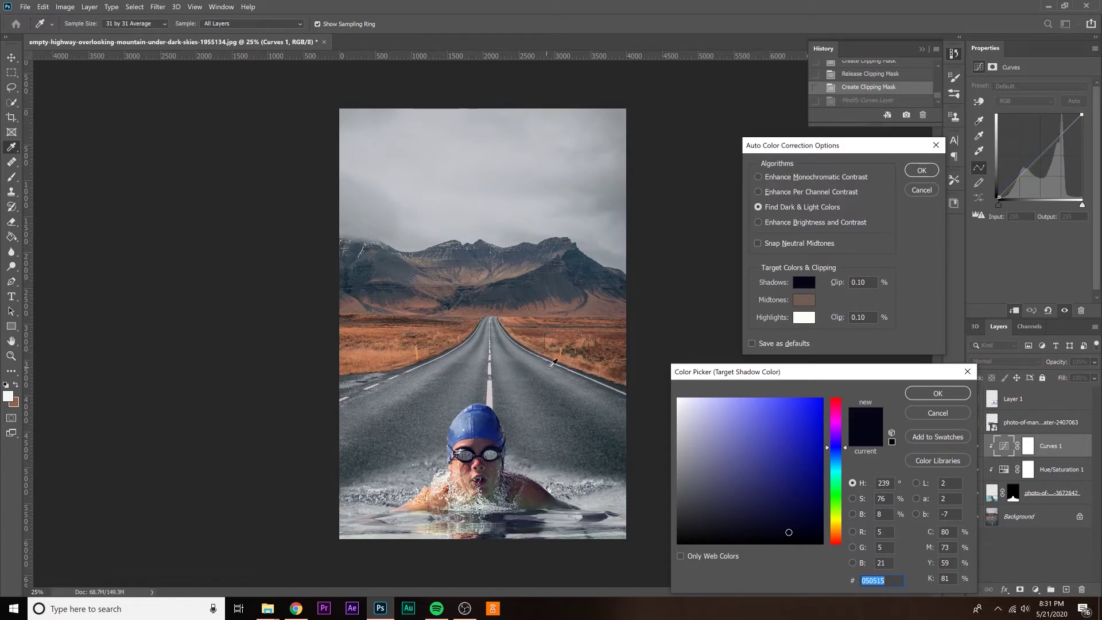
click(574, 344)
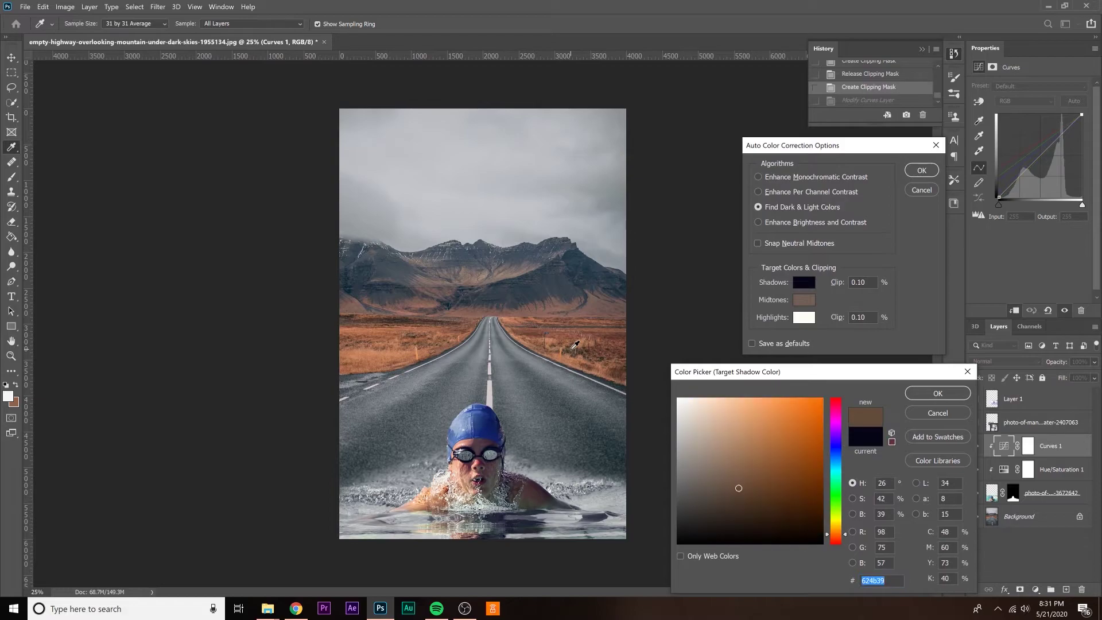
key(Return)
Sample the target highlight colour from the highway's centre line and lighten it to d5d1d3
click(805, 318)
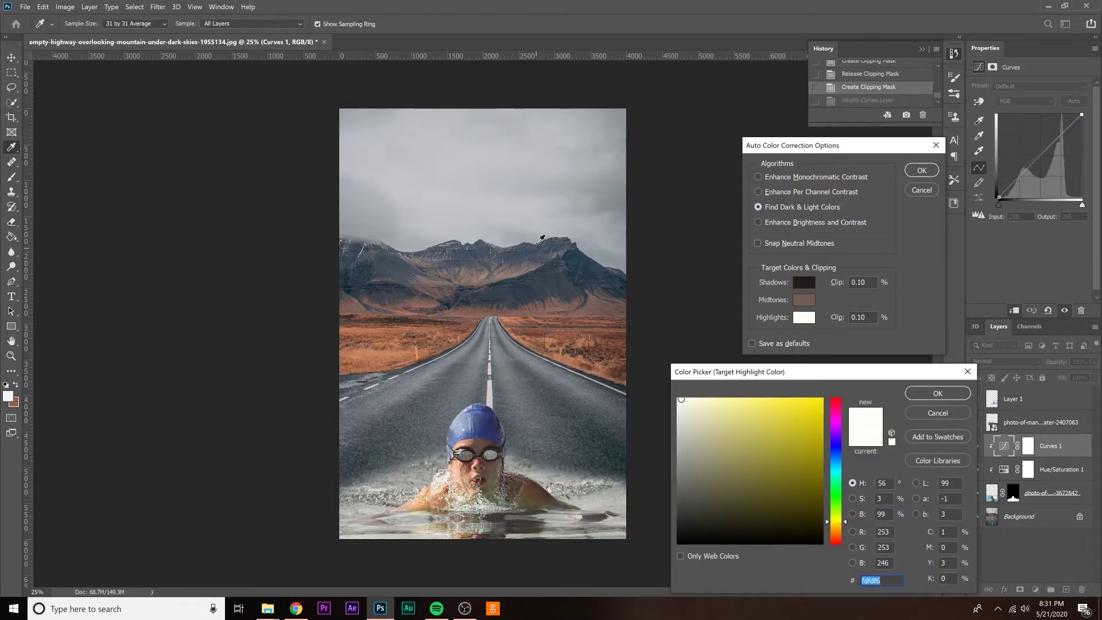
click(494, 385)
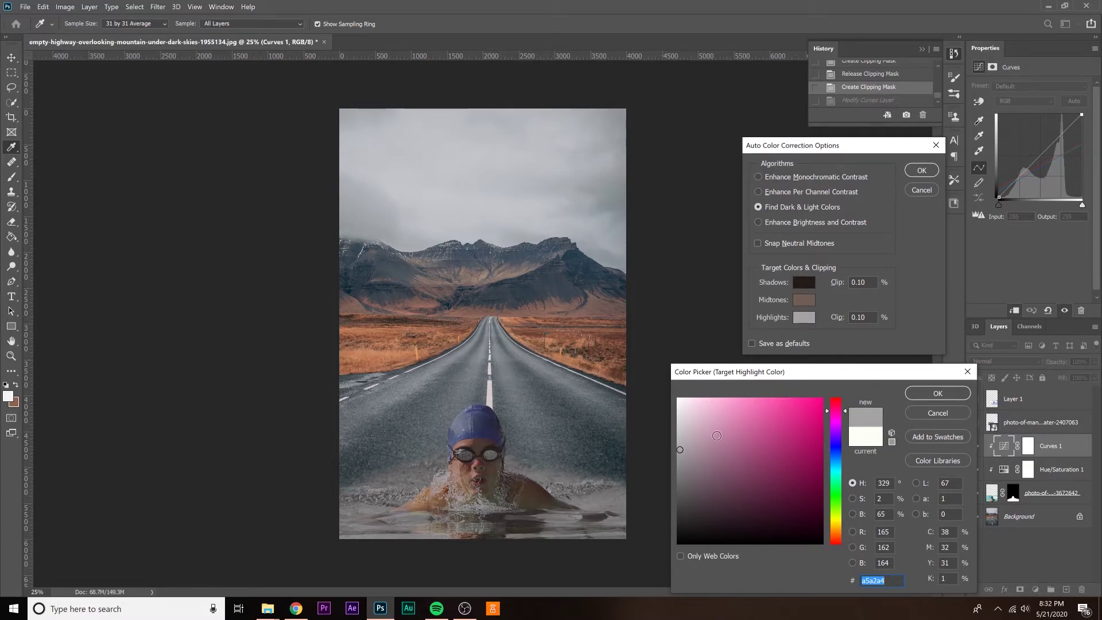
click(681, 433)
mouse_move(680, 433)
mouse_down()
mouse_move(669, 427)
mouse_move(680, 419)
mouse_up()
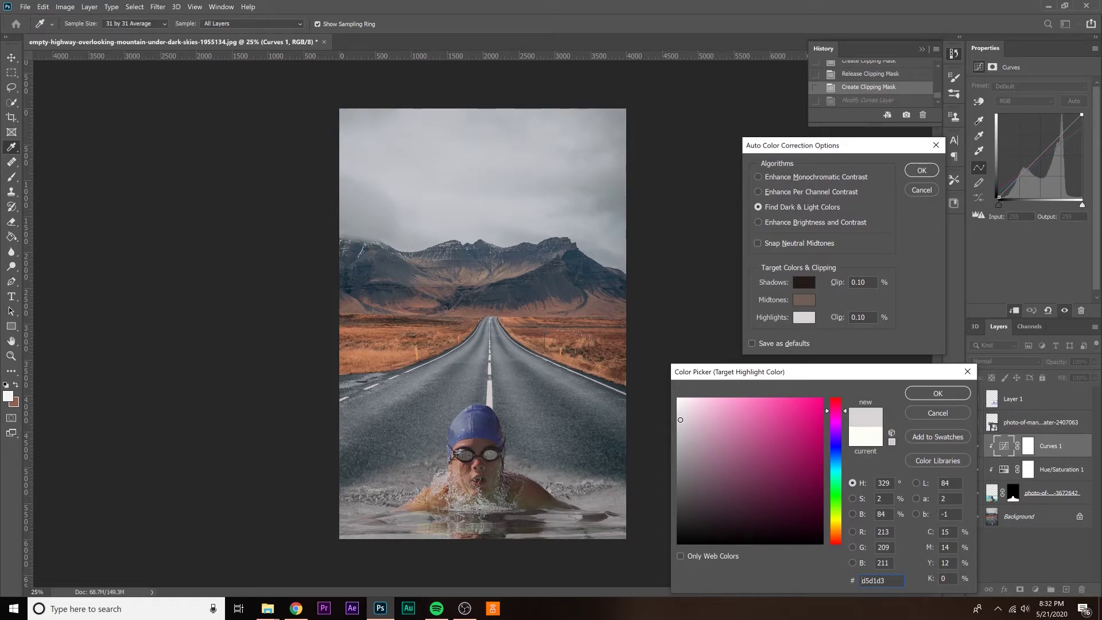
click(937, 393)
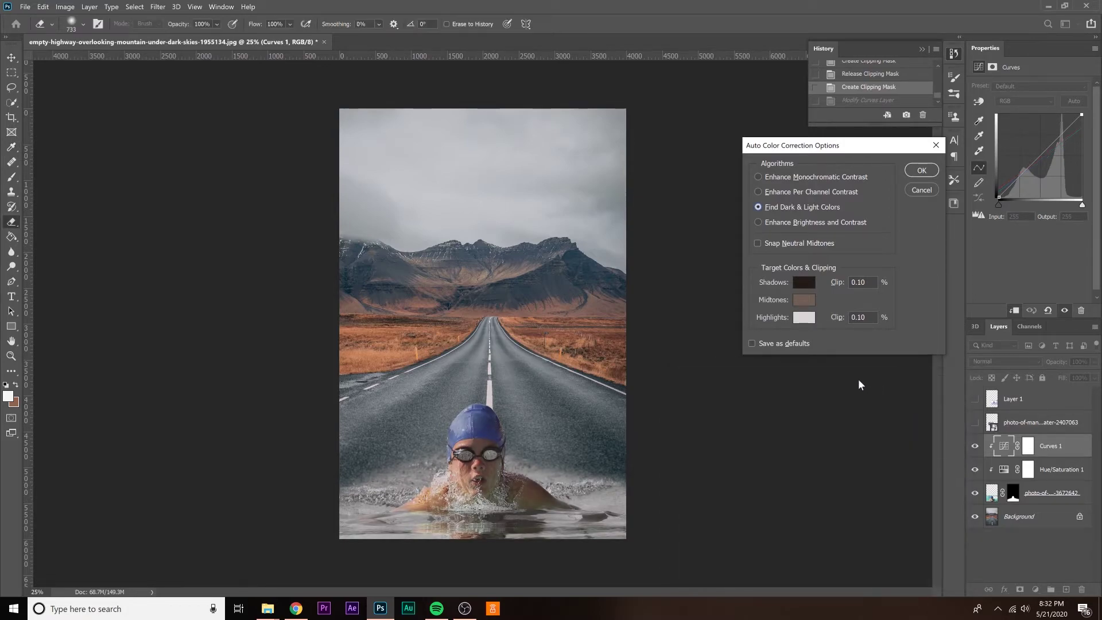
Apply the auto colour correction to the front swimmer, save its target colours as defaults, and compare the image with and without Curves 1
click(922, 170)
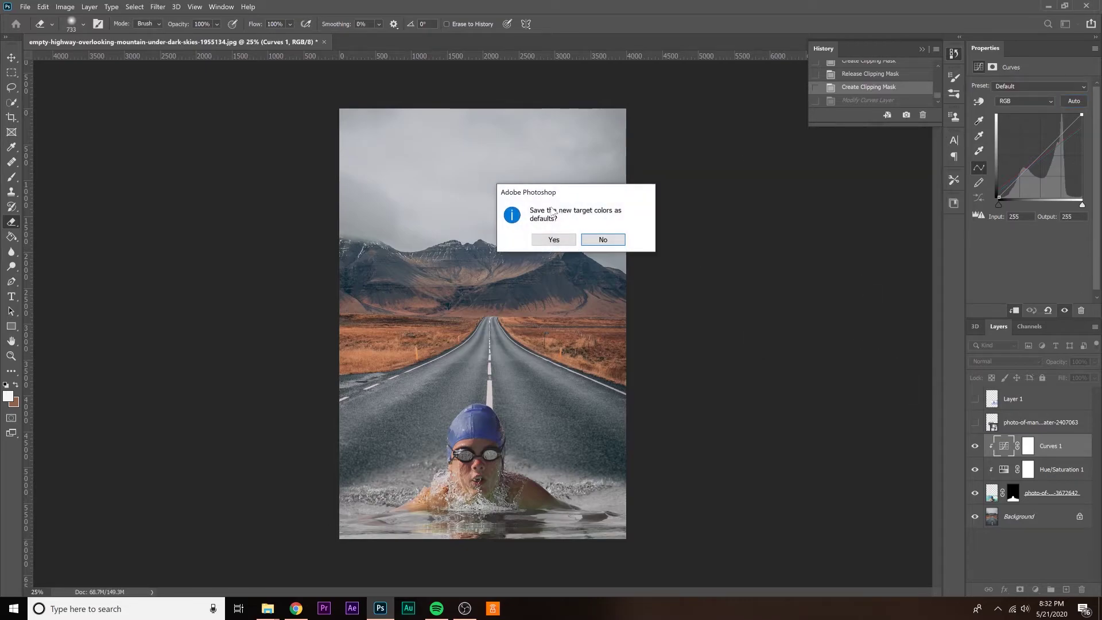
click(553, 240)
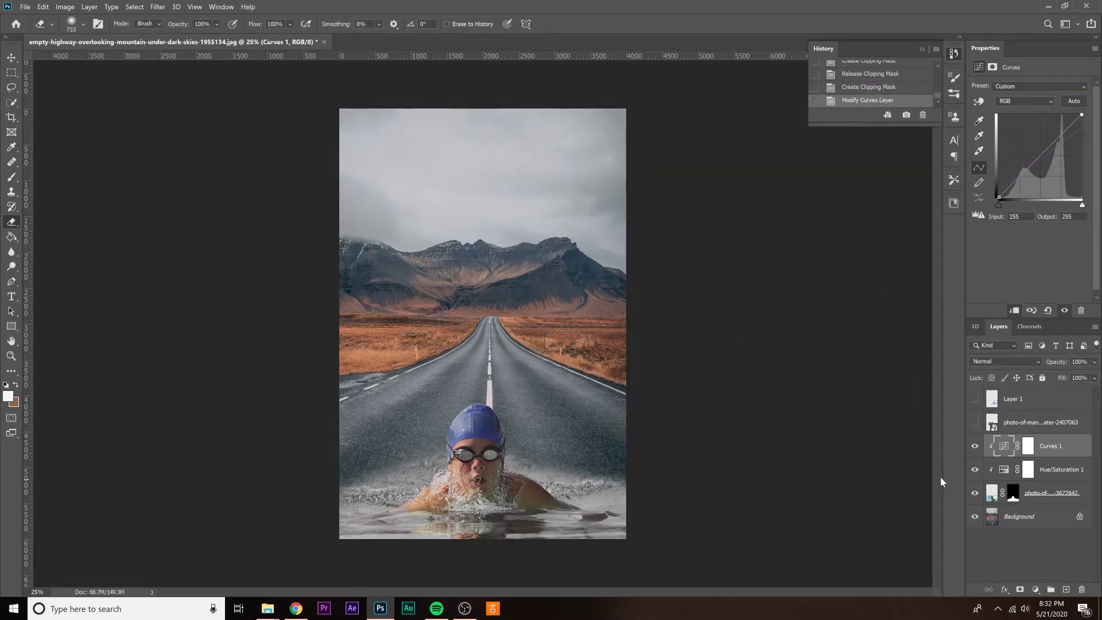
click(974, 450)
click(974, 450)
click(975, 451)
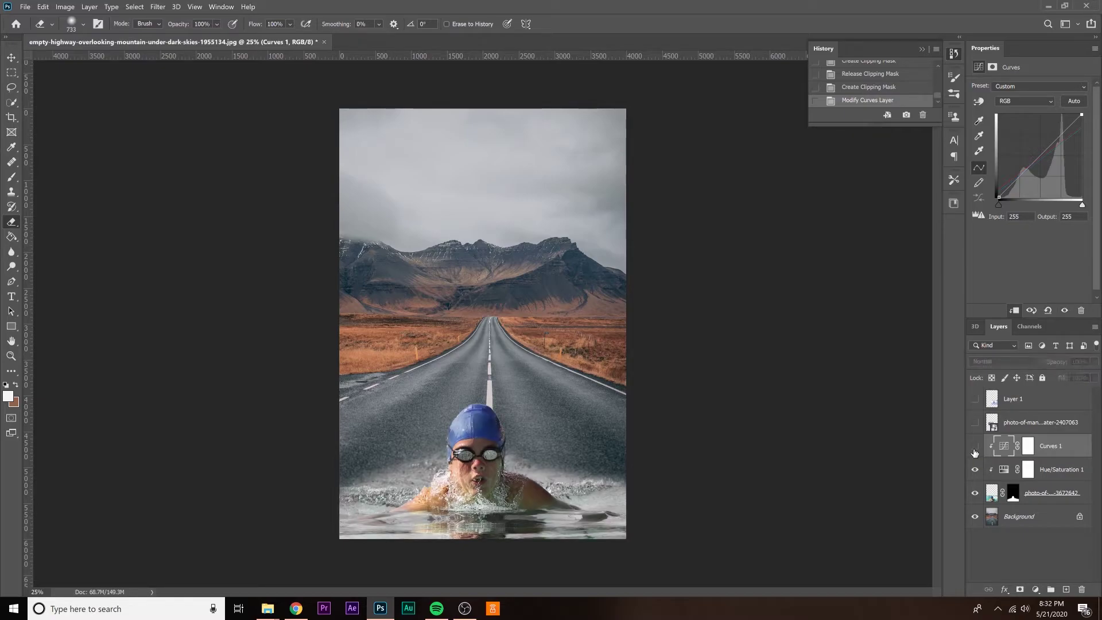
click(974, 450)
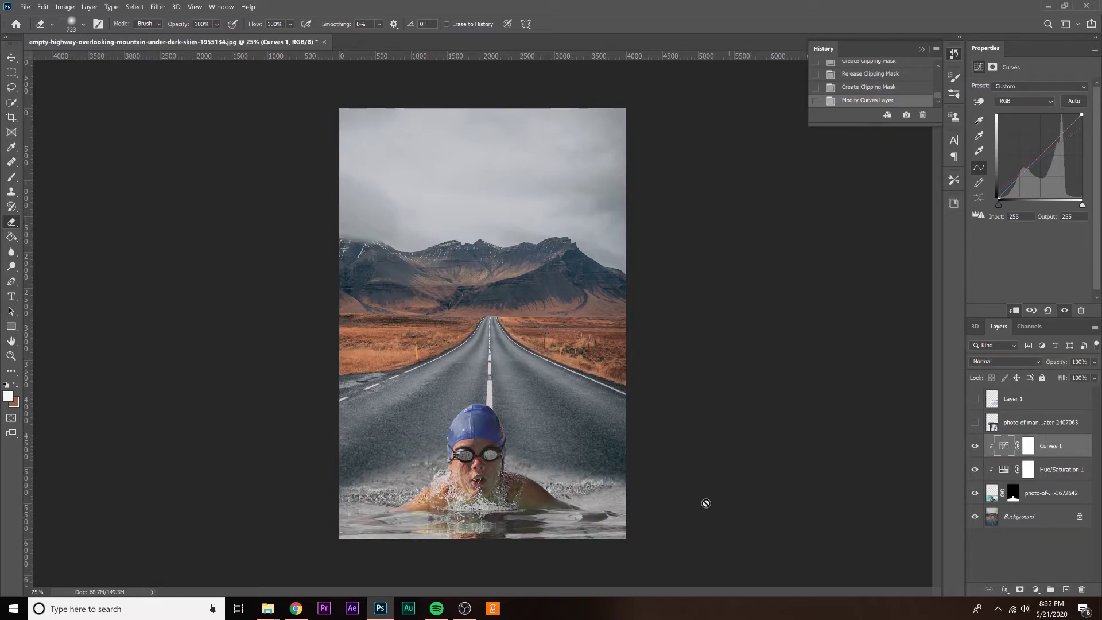
Show the Layer 1 photo and quick-select the woman with her shoulders and her reflection in the water
click(974, 422)
click(975, 422)
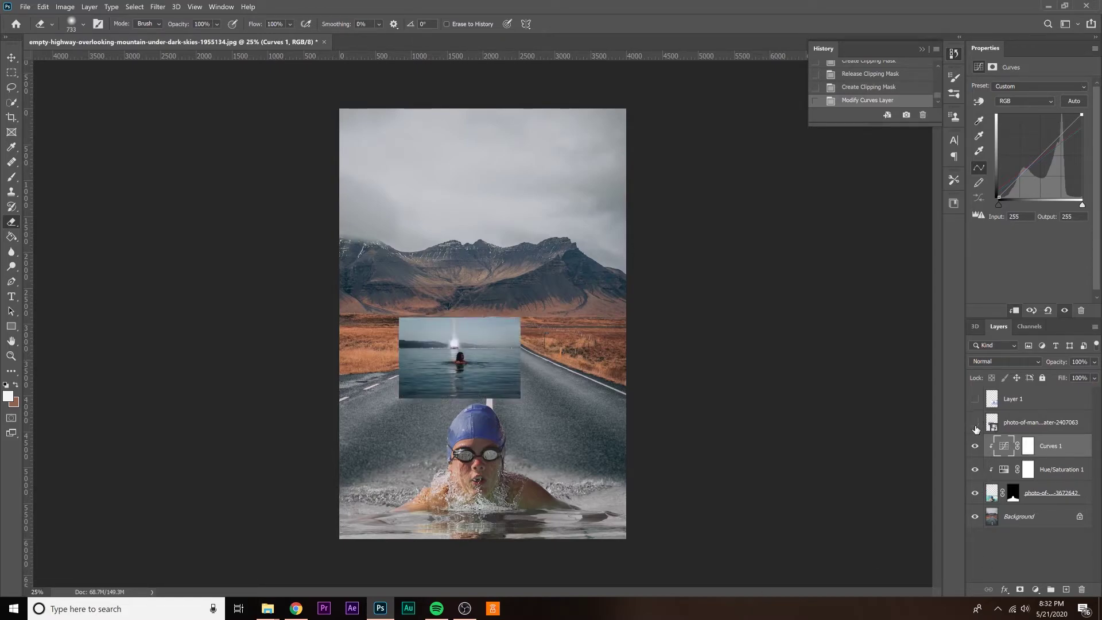
click(975, 399)
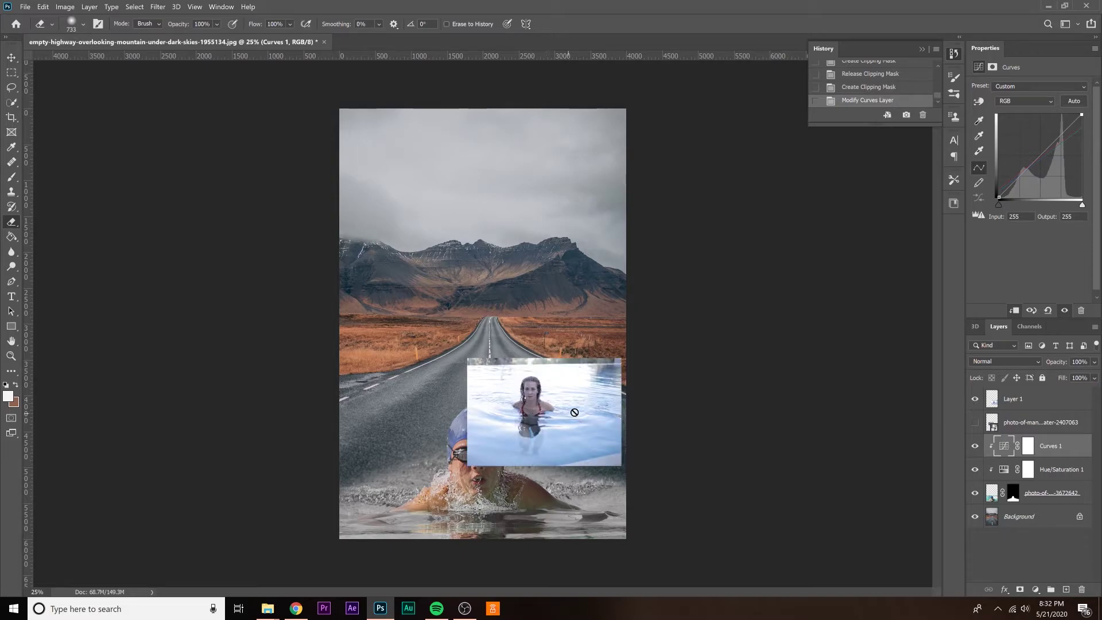
scroll(529, 393, up, 10)
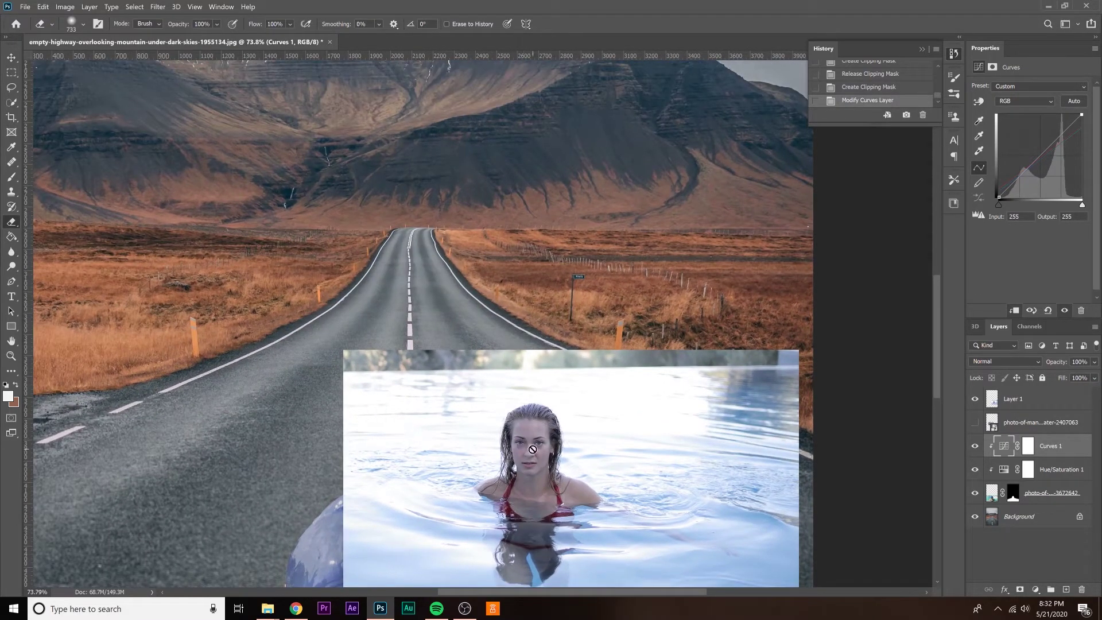
key(w)
mouse_move(536, 424)
mouse_down()
mouse_move(527, 486)
mouse_move(528, 462)
mouse_move(518, 477)
mouse_move(467, 491)
mouse_up()
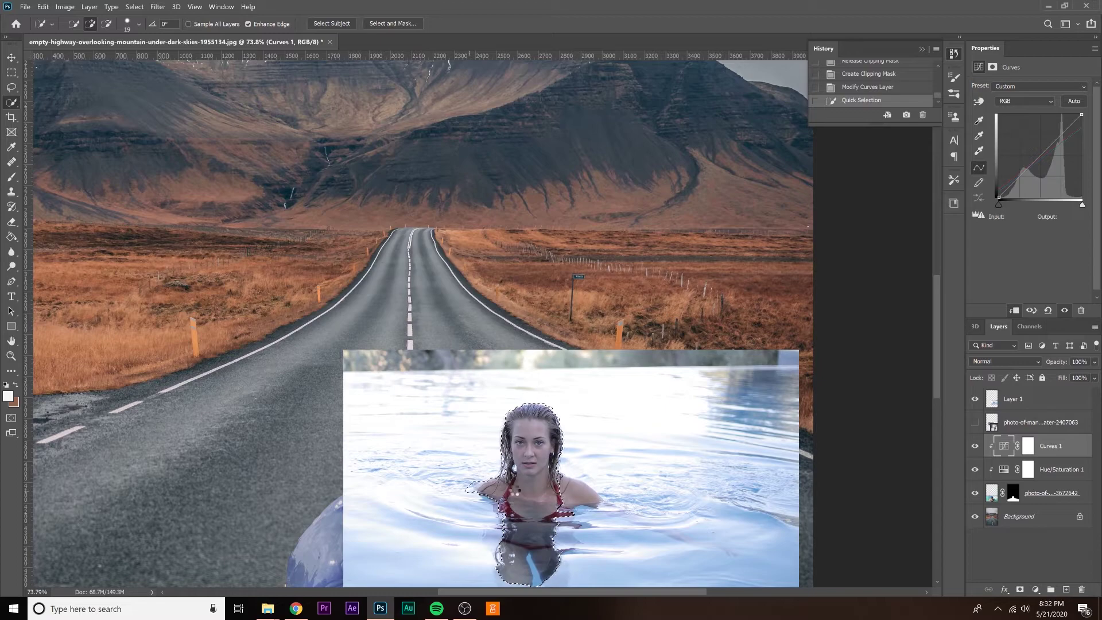
drag(552, 492, 598, 503)
drag(564, 512, 572, 507)
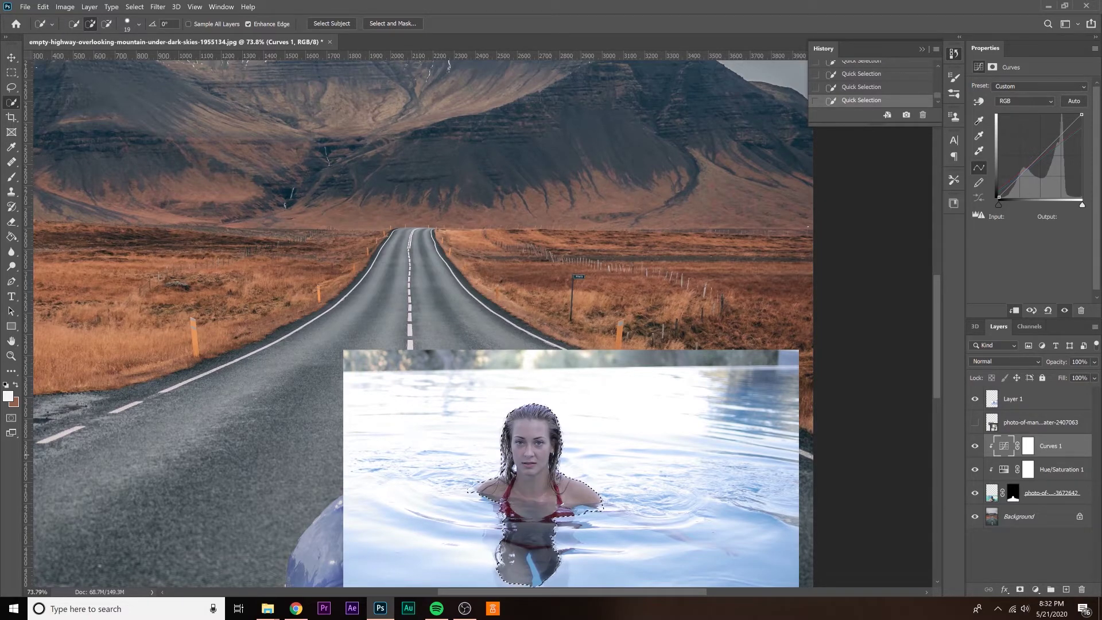
Undo the mask wrongly added to Curves 1 and mask Layer 1 from the selection of the woman instead
click(1021, 589)
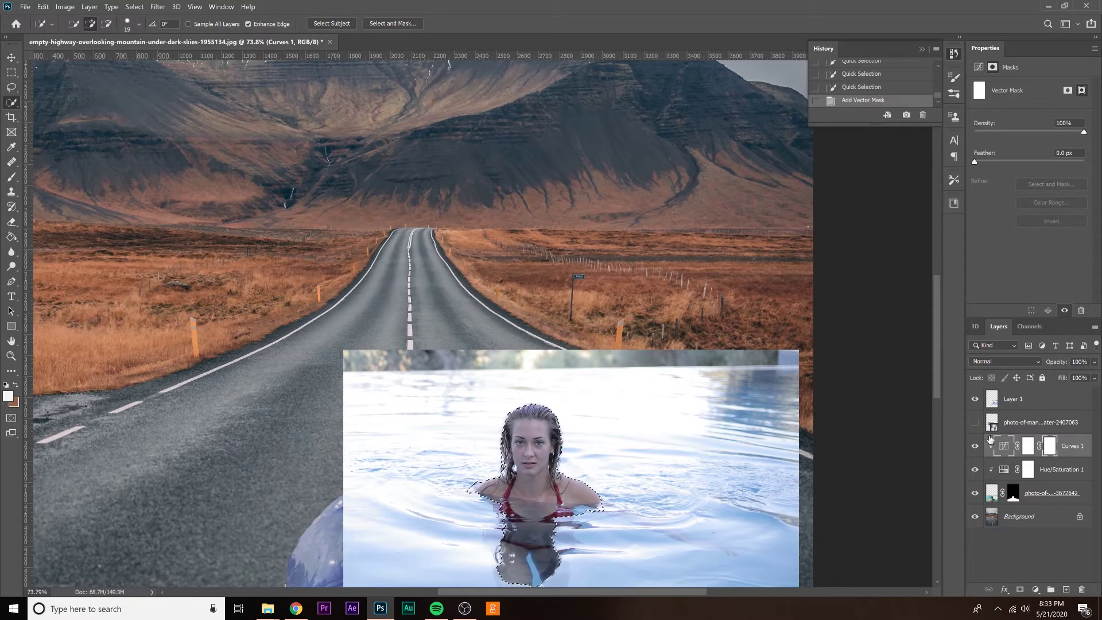
key(ctrl+z)
click(1018, 404)
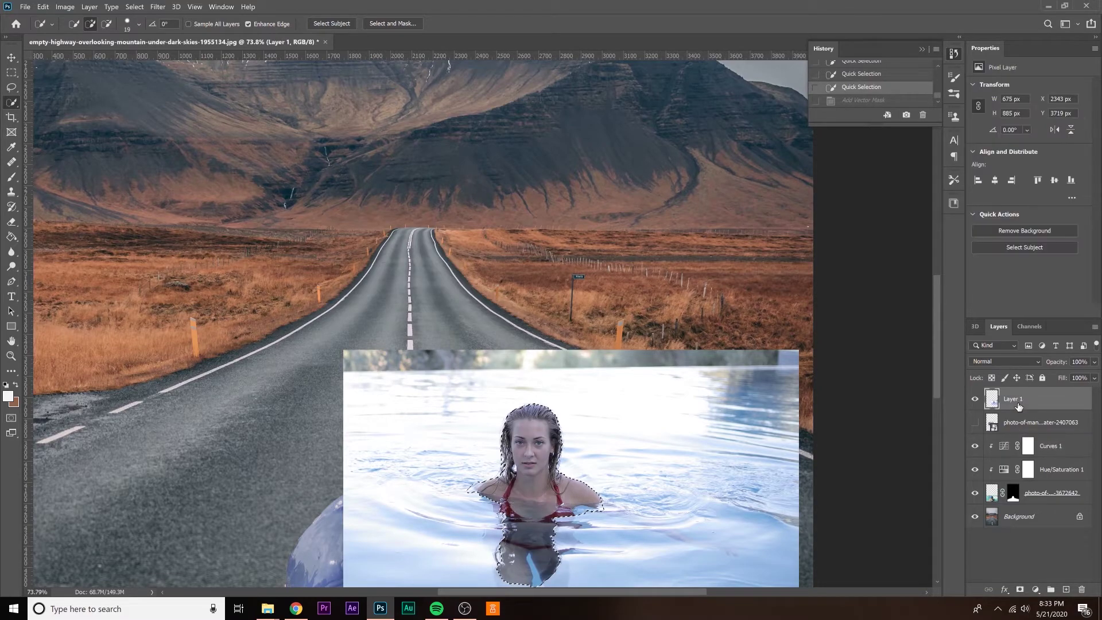
click(1019, 590)
scroll(626, 503, down, 1)
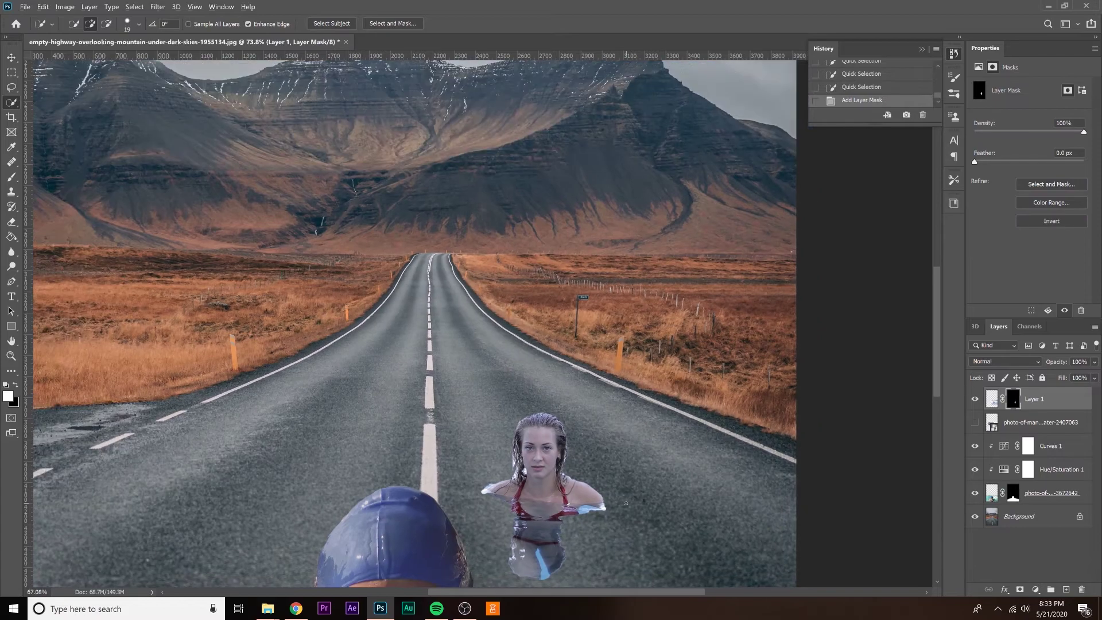
scroll(625, 503, down, 2)
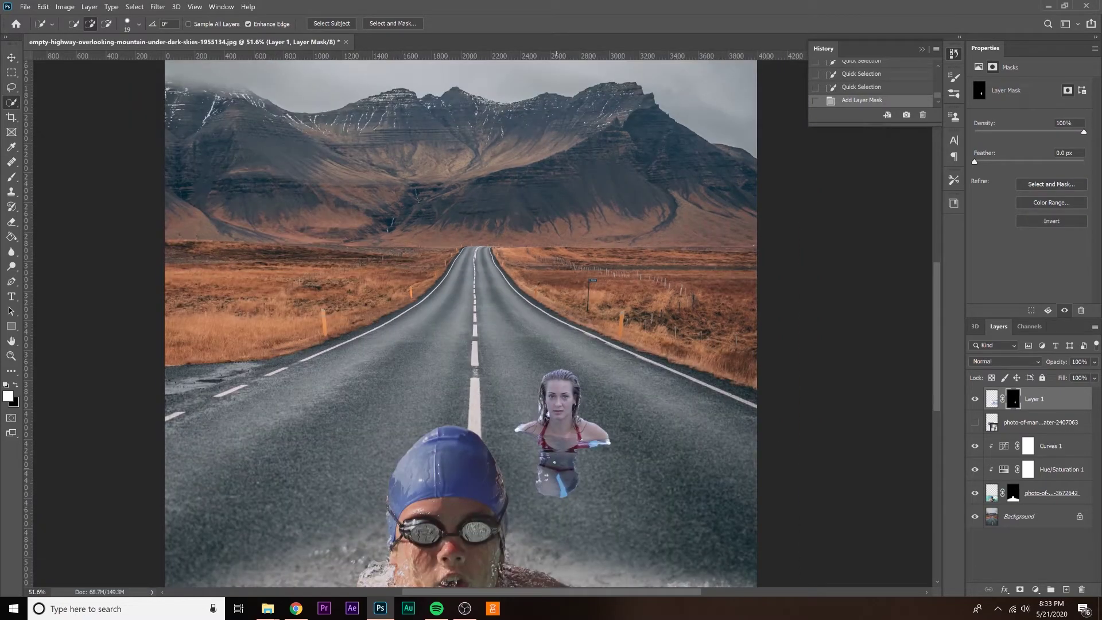
Paint white on Layer 1's mask with a soft brush to reveal a patch of water around the woman, undoing stray strokes
click(10, 178)
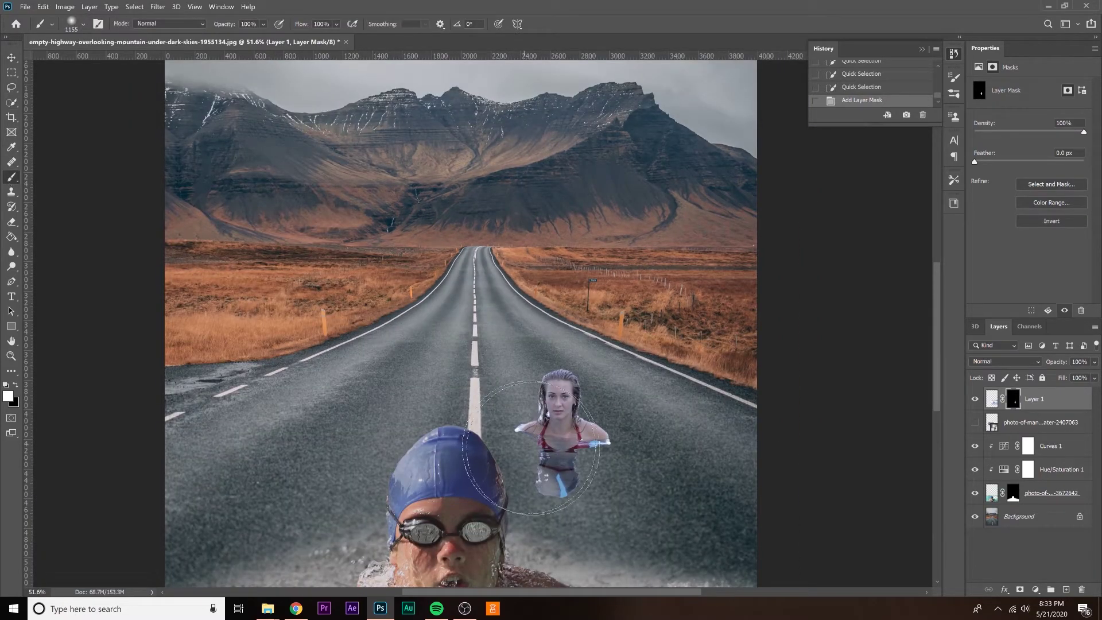
mouse_move(604, 436)
mouse_down()
mouse_move(536, 448)
mouse_move(606, 455)
mouse_move(566, 450)
mouse_up()
key(ctrl+z)
mouse_move(588, 448)
mouse_down()
mouse_move(535, 450)
mouse_move(560, 435)
mouse_move(585, 478)
mouse_up()
scroll(585, 478, down, 5)
scroll(561, 421, up, 5)
drag(579, 419, 560, 419)
mouse_move(586, 426)
mouse_down()
mouse_move(585, 401)
mouse_move(562, 390)
mouse_up()
drag(459, 437, 409, 396)
key(ctrl+z)
drag(591, 414, 599, 414)
key(ctrl+z)
drag(598, 413, 596, 409)
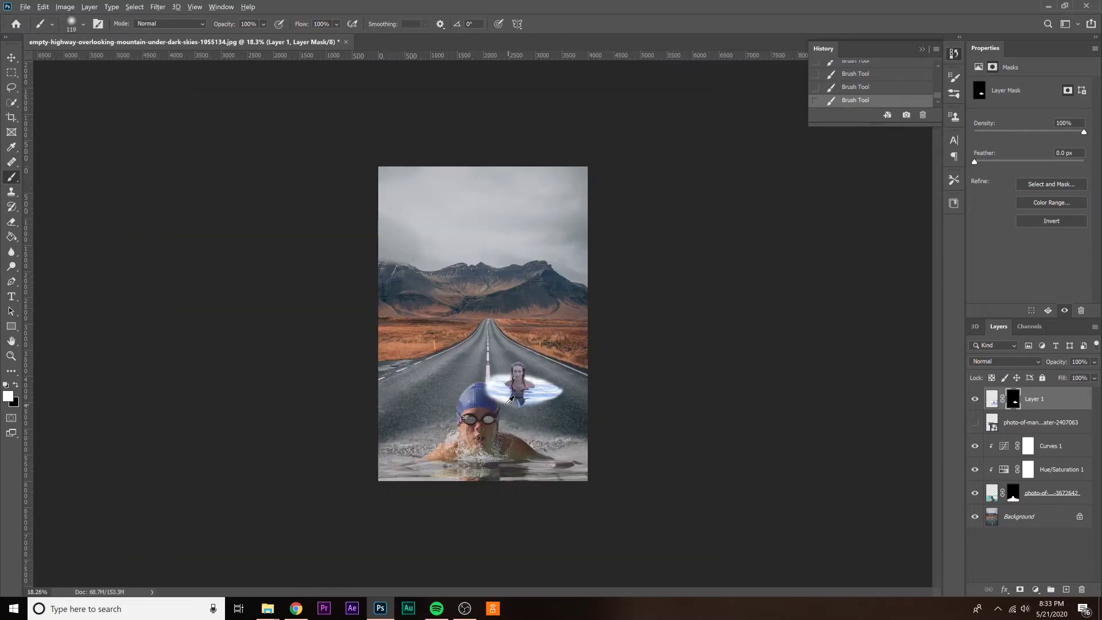
Add a Hue/Saturation adjustment layer above Layer 1 and clip it to the woman's photo
click(1034, 589)
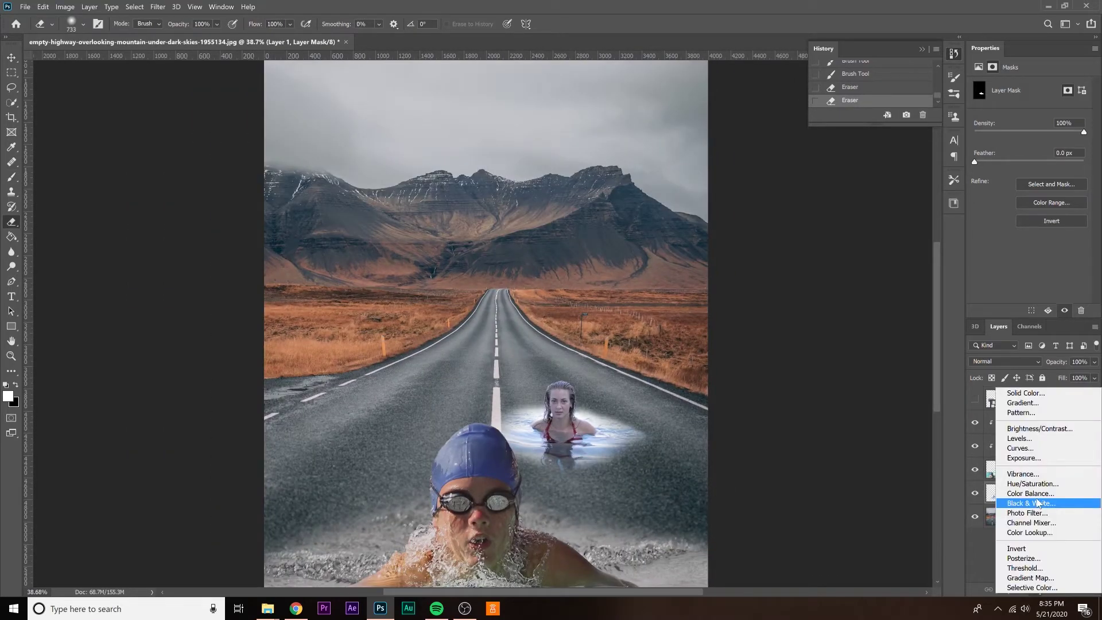
click(1041, 488)
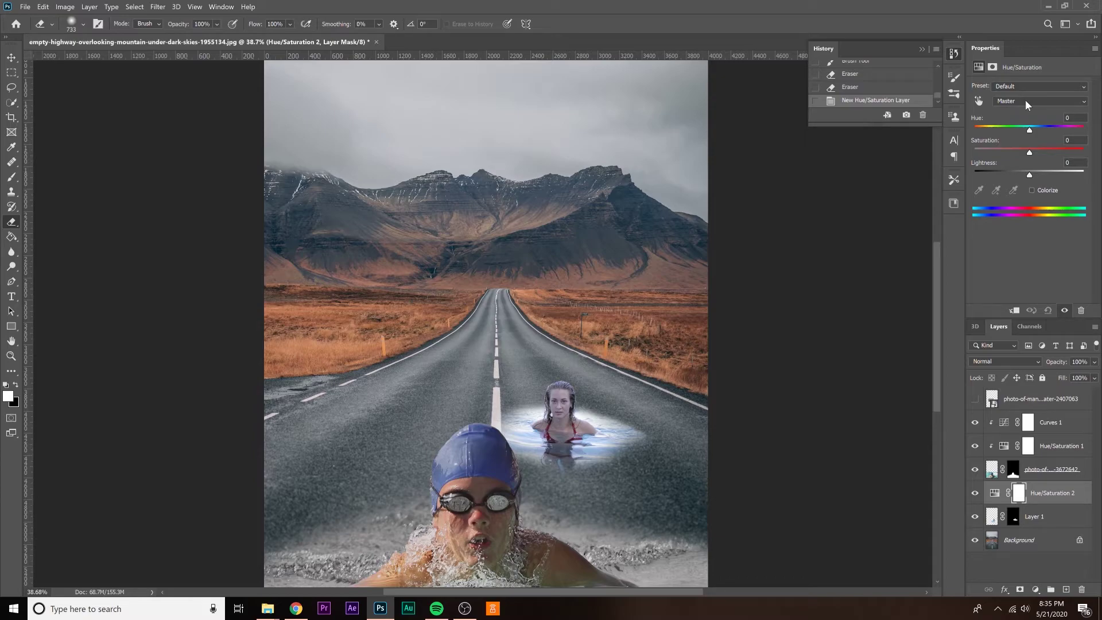
click(1031, 310)
click(1031, 309)
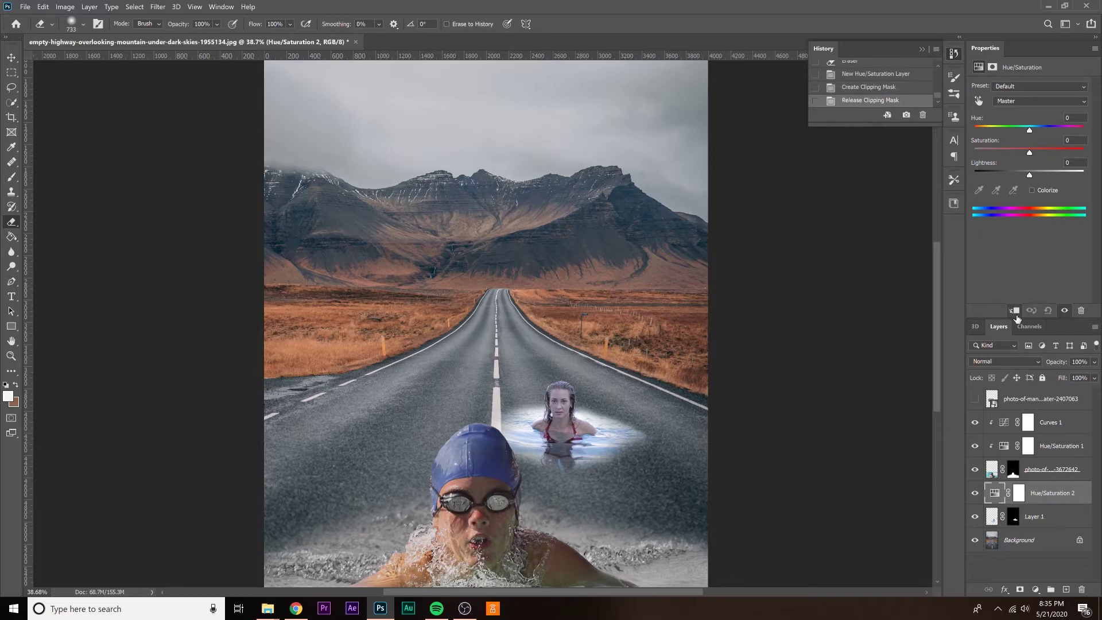
click(1014, 311)
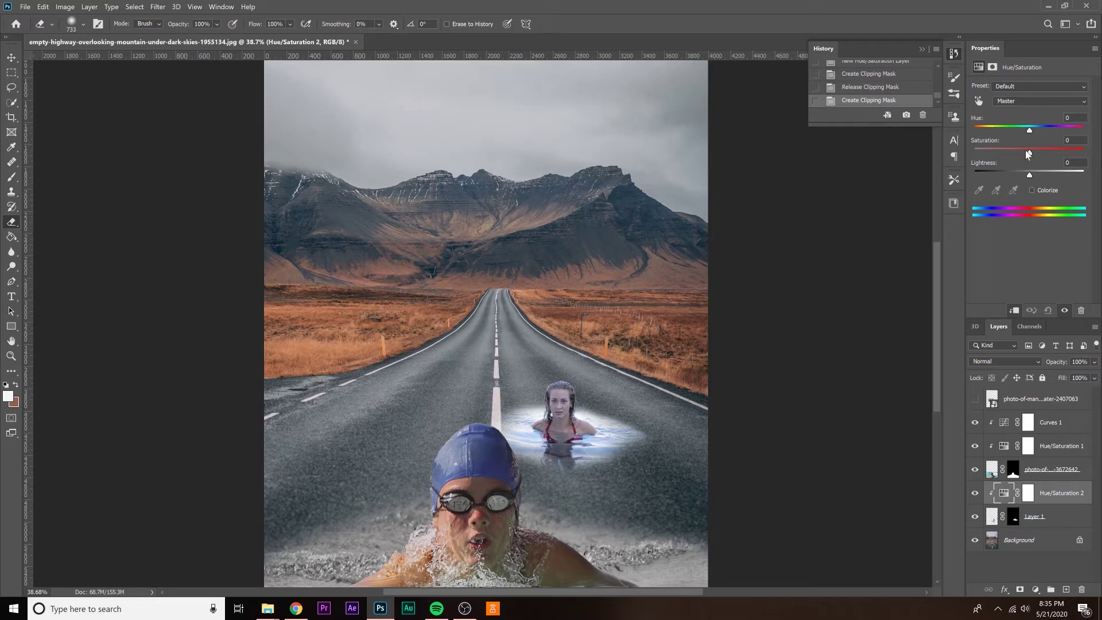
Set the Cyans saturation to -100 and lower the Blues saturation to grey the water around the woman
drag(1028, 153, 968, 160)
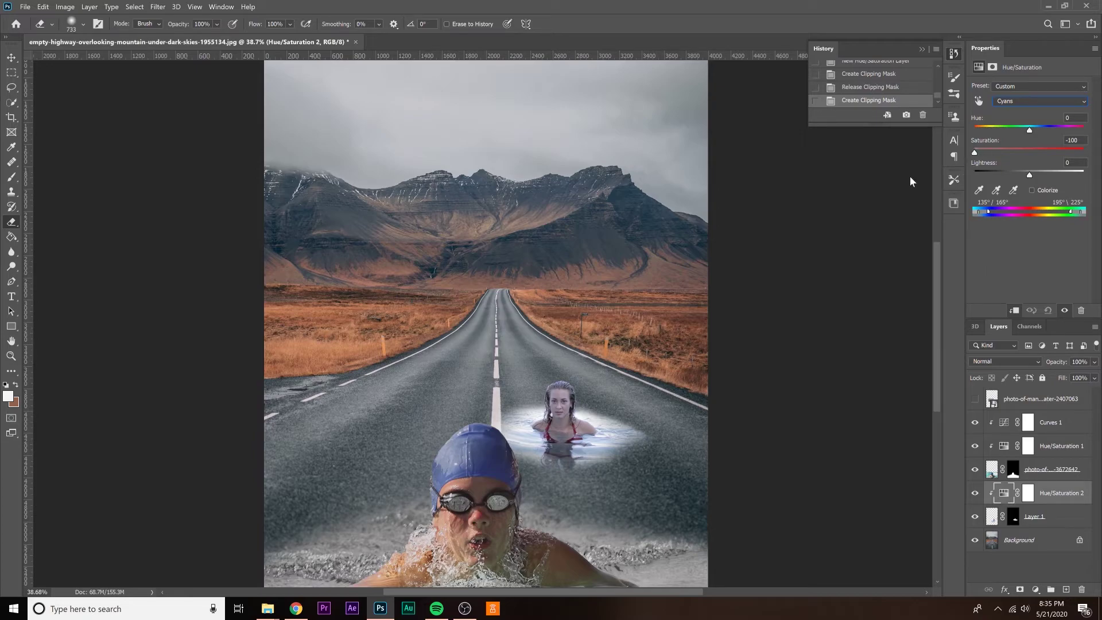
click(1032, 101)
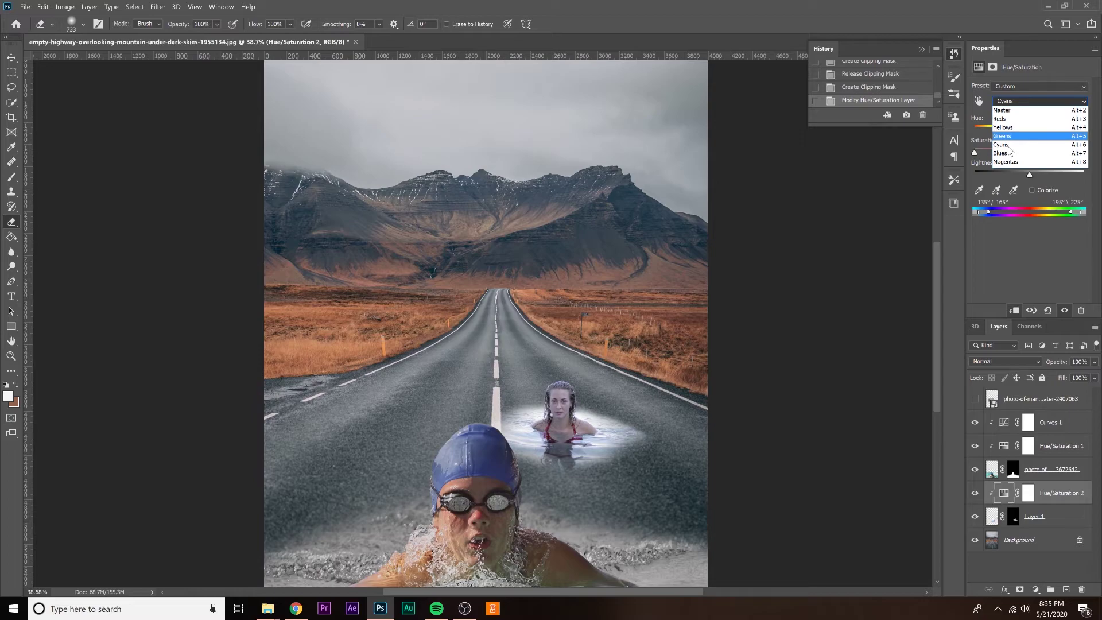
click(1009, 153)
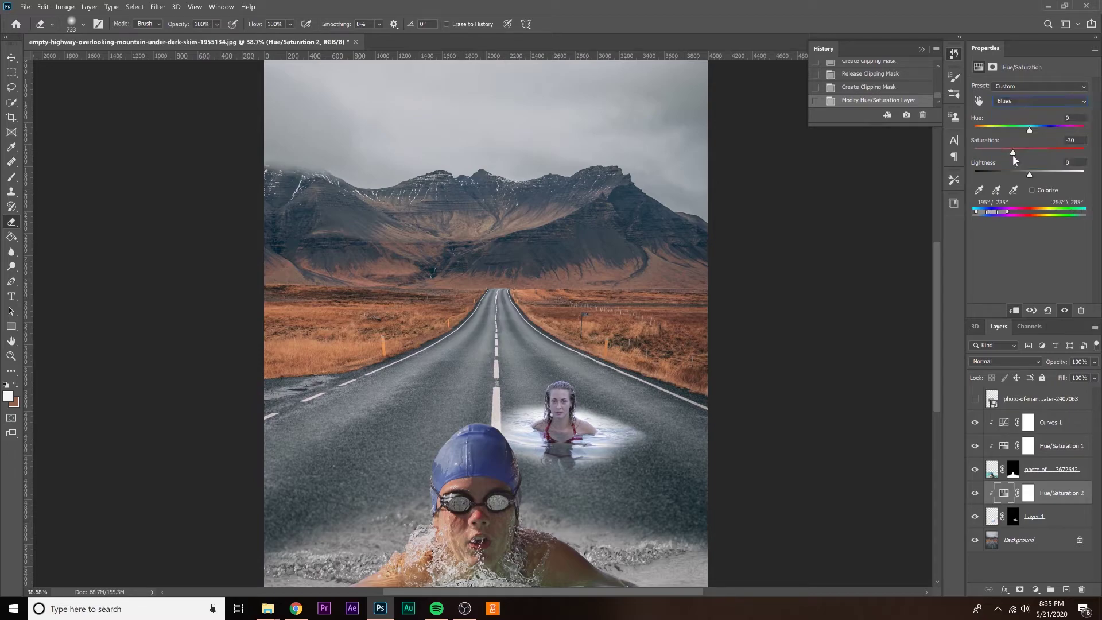
mouse_move(1012, 155)
mouse_down()
mouse_move(1002, 161)
mouse_move(1012, 177)
mouse_up()
click(1000, 148)
Add a Curves adjustment clipped directly above Layer 1 and toggle its visibility off and on
click(1024, 517)
click(1035, 590)
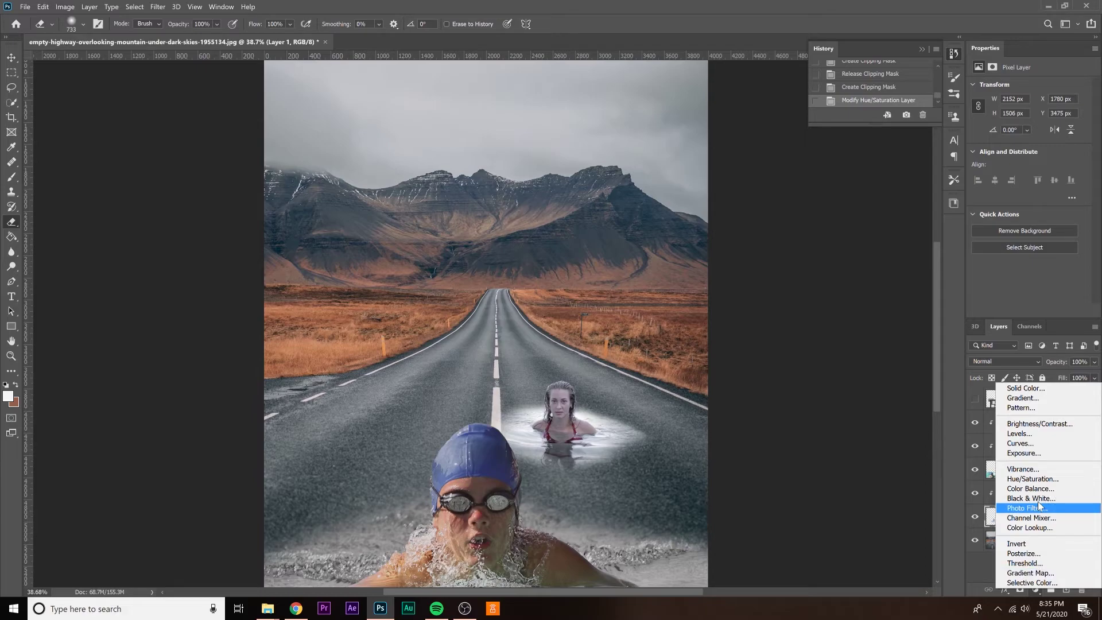
click(1042, 444)
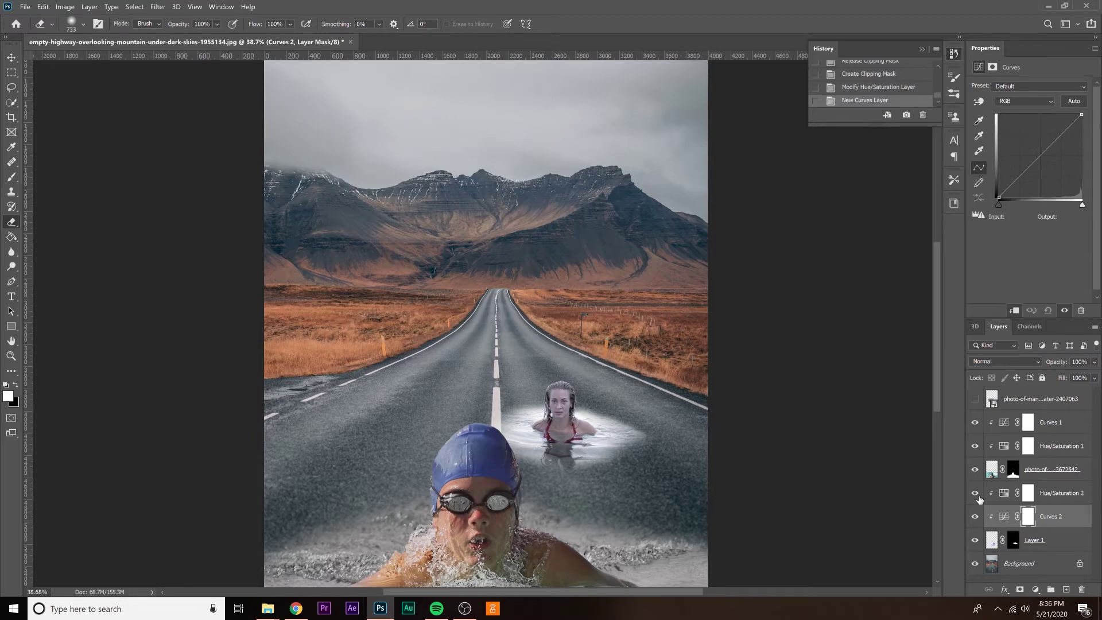
click(974, 517)
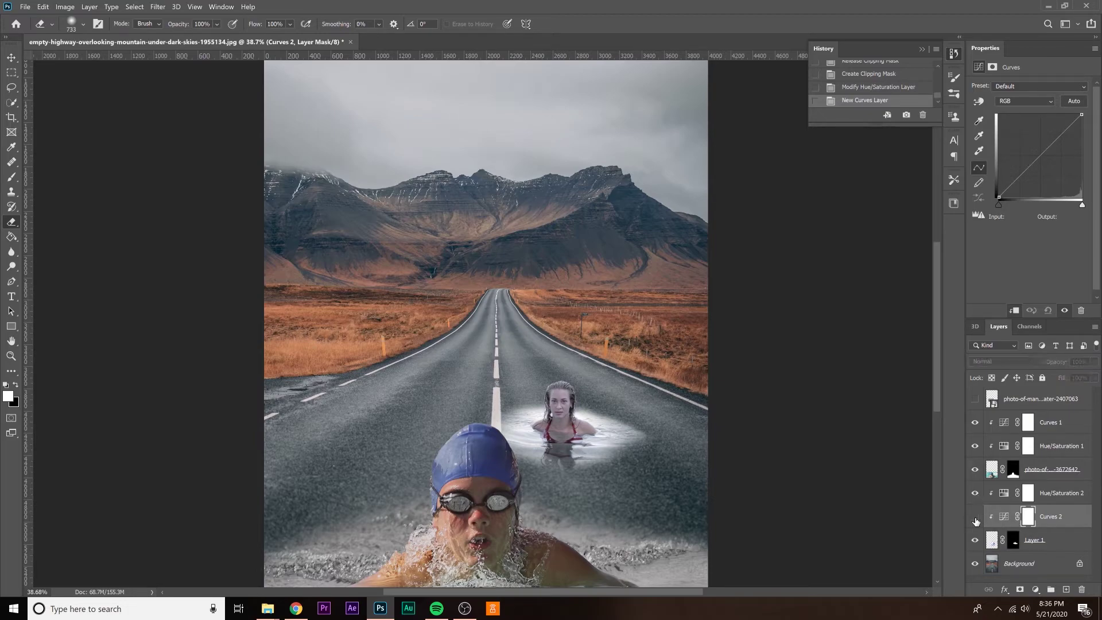
click(975, 518)
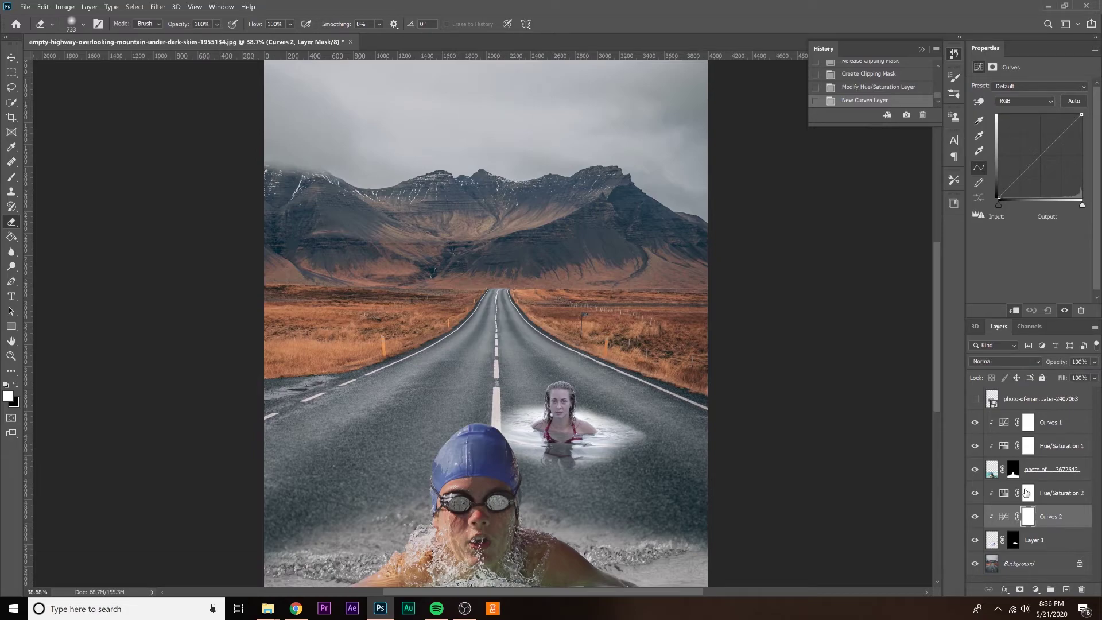
Apply Find Dark & Light Colors auto correction to Curves 2 with the saved target colours and review the woman's blend
click(1077, 102)
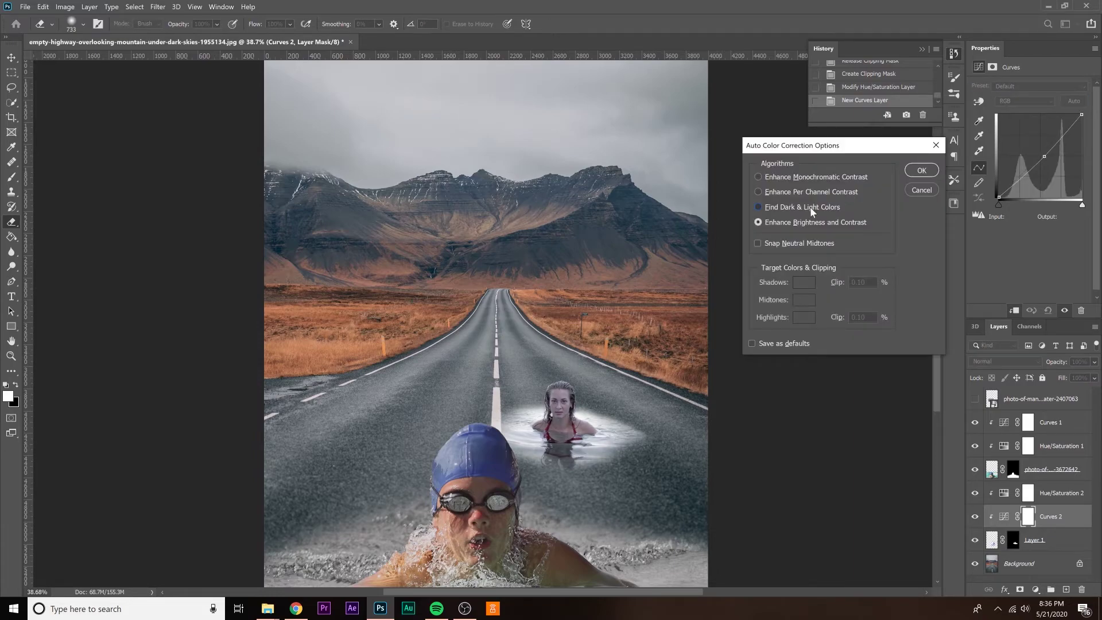
click(810, 206)
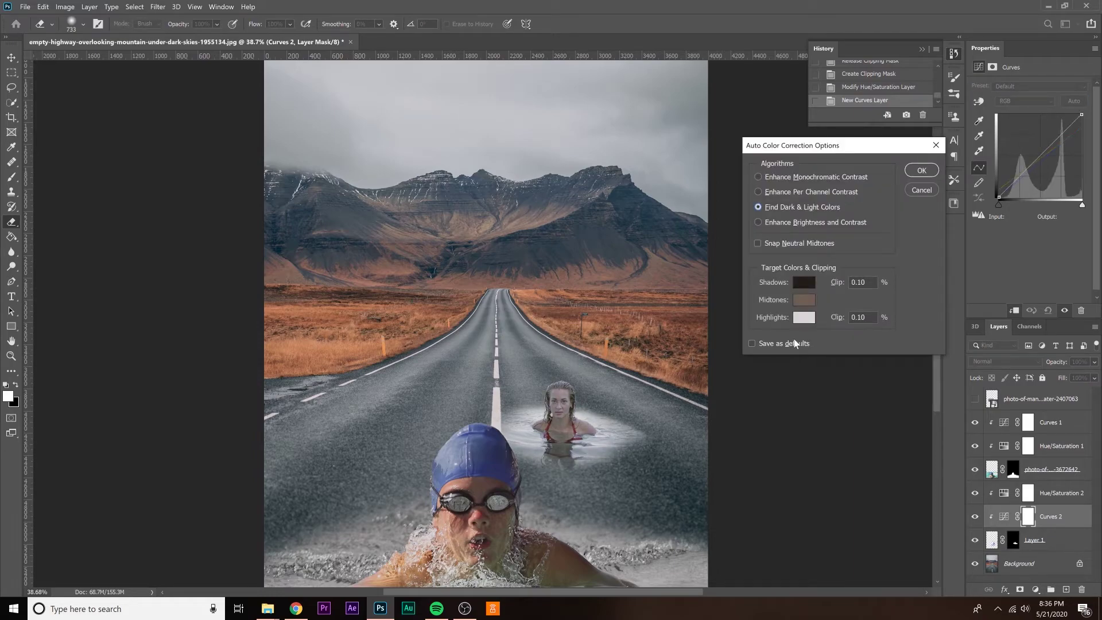
click(921, 170)
scroll(515, 414, down, 3)
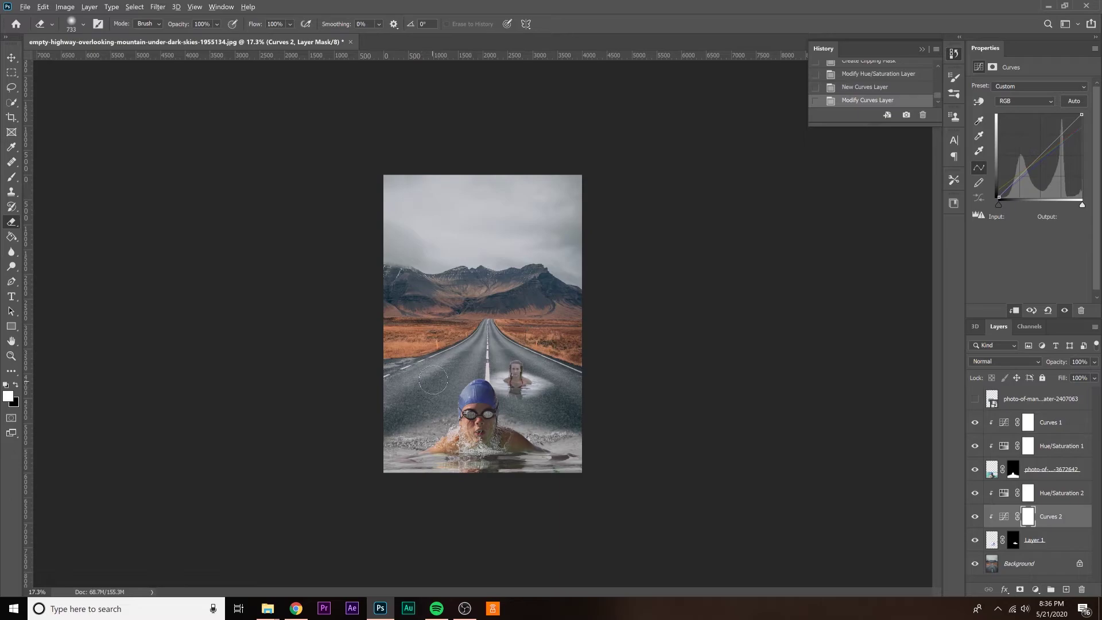
scroll(433, 380, up, 2)
scroll(450, 394, up, 2)
scroll(450, 395, down, 2)
Move the photo layer of the swimming man directly above the Background and make it visible
drag(994, 405, 1024, 552)
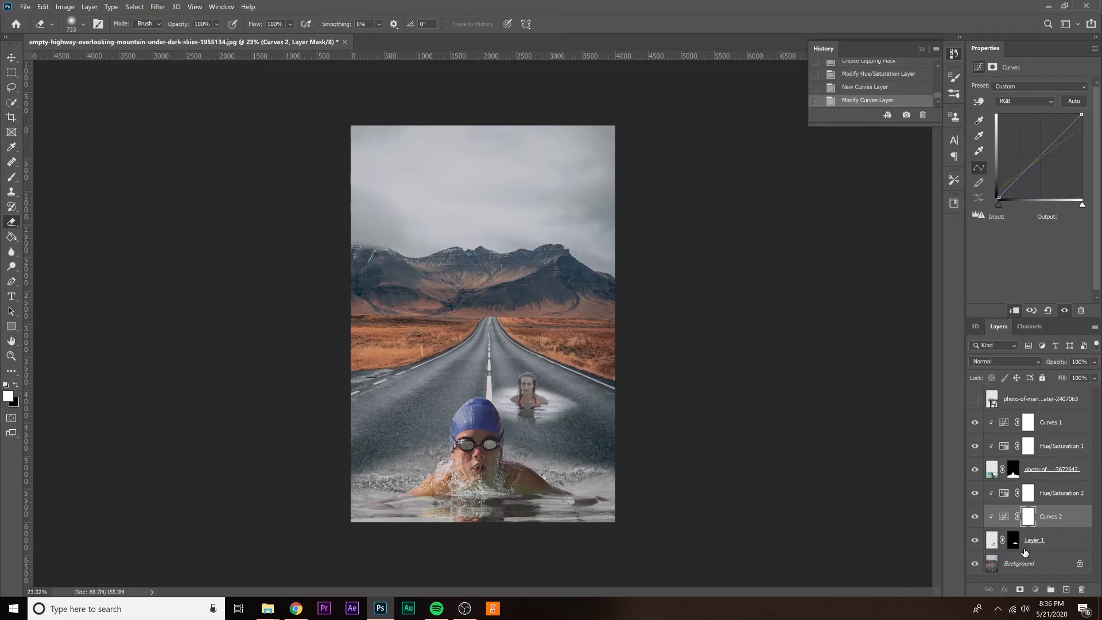
click(975, 540)
Quick-select the swimming man's head and shoulders together with the dark reflection just below him
scroll(437, 359, up, 2)
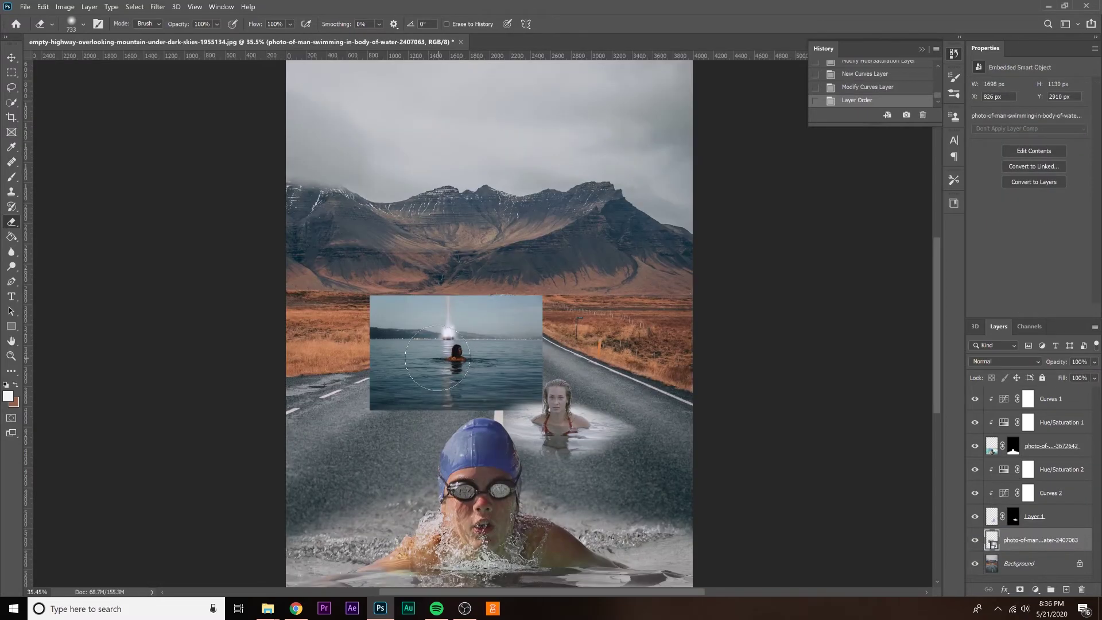
scroll(437, 358, up, 3)
scroll(478, 371, up, 2)
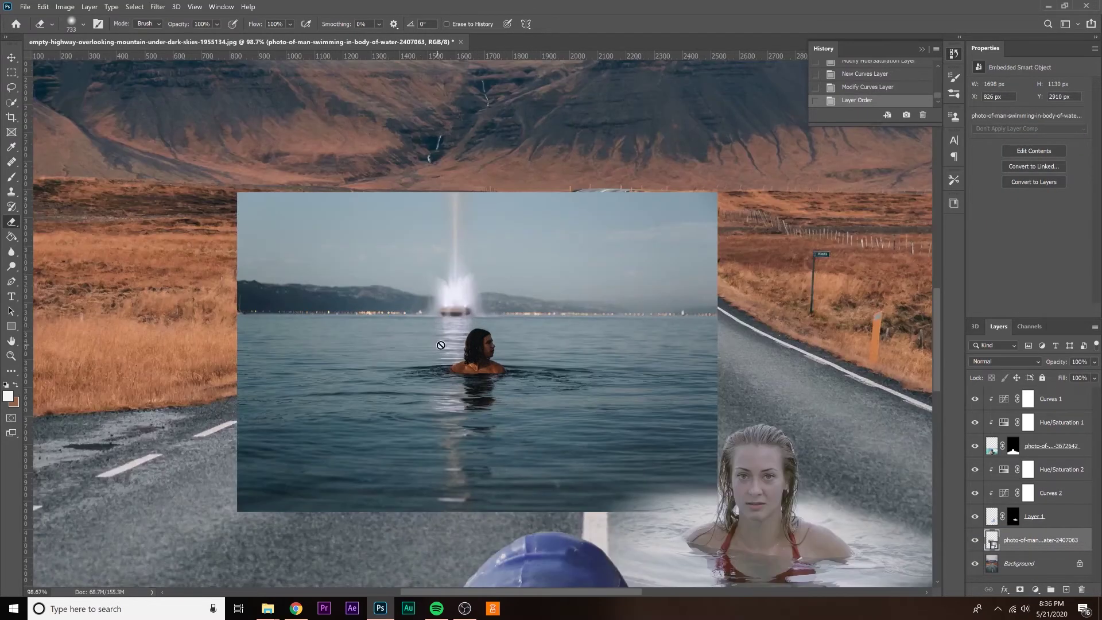
scroll(440, 345, up, 3)
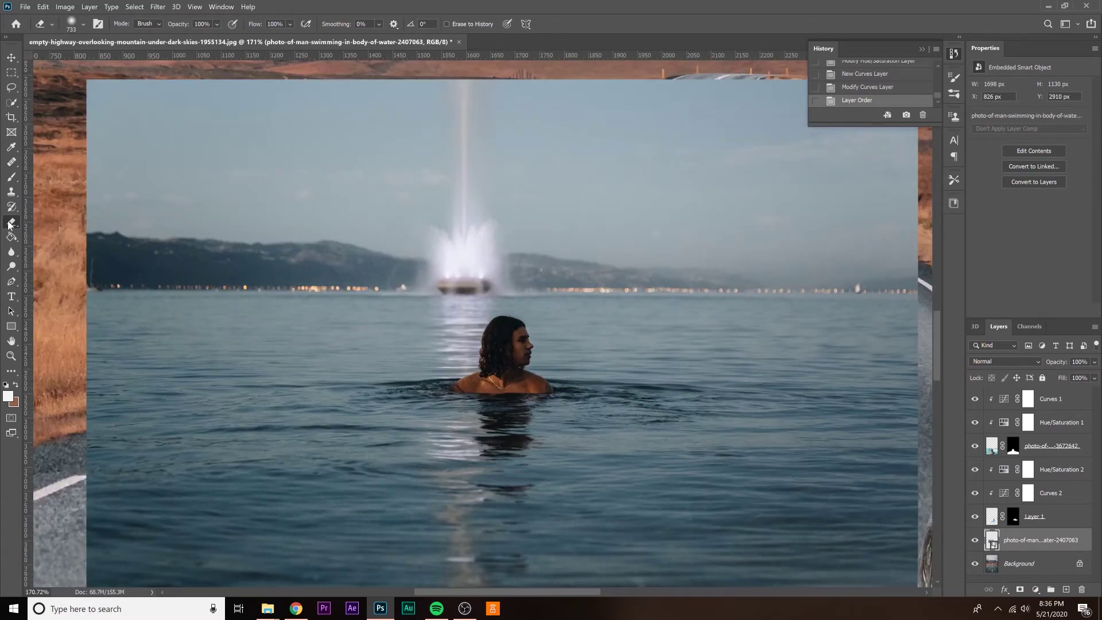
key(w)
click(513, 335)
click(493, 370)
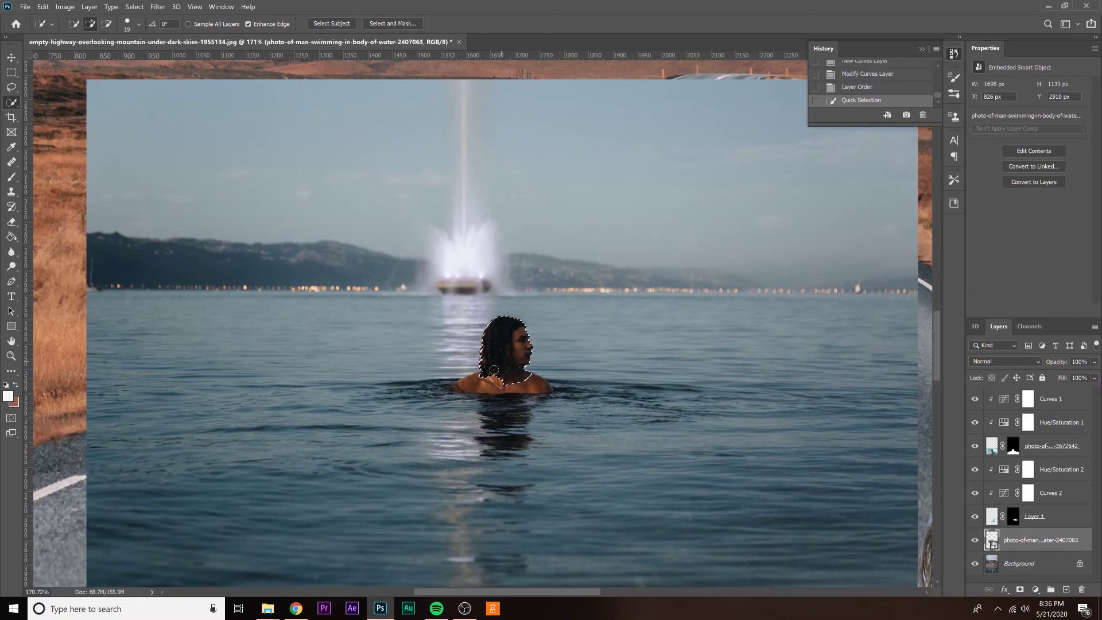
mouse_move(494, 370)
mouse_down()
mouse_move(456, 402)
mouse_move(547, 395)
mouse_move(489, 397)
mouse_up()
click(464, 397)
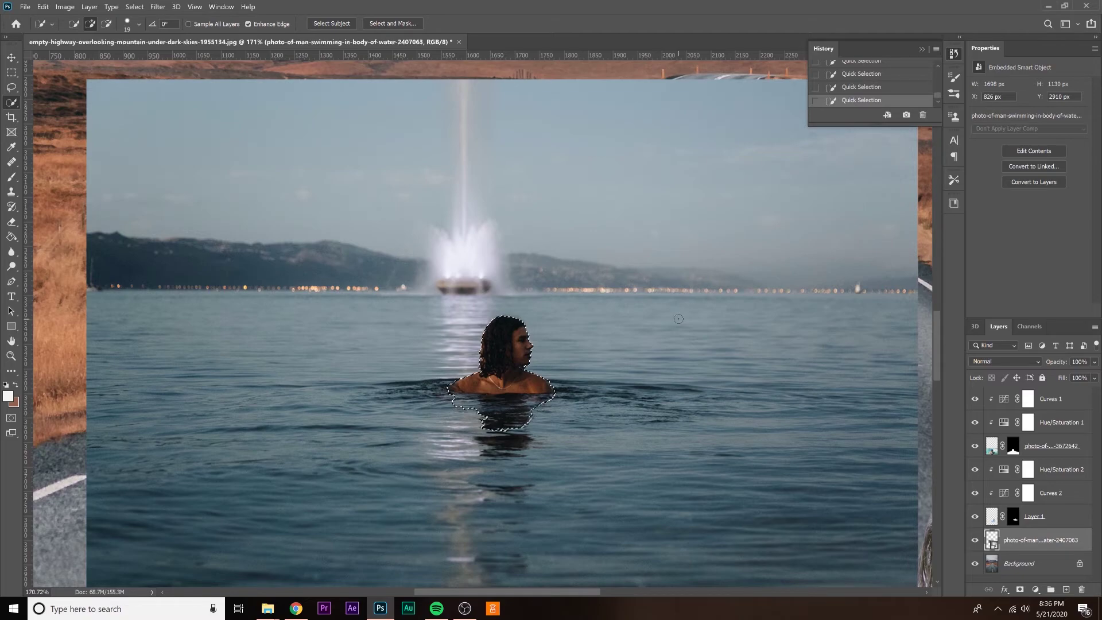
Add a layer mask from the selection to the swimming man's photo layer
click(1019, 589)
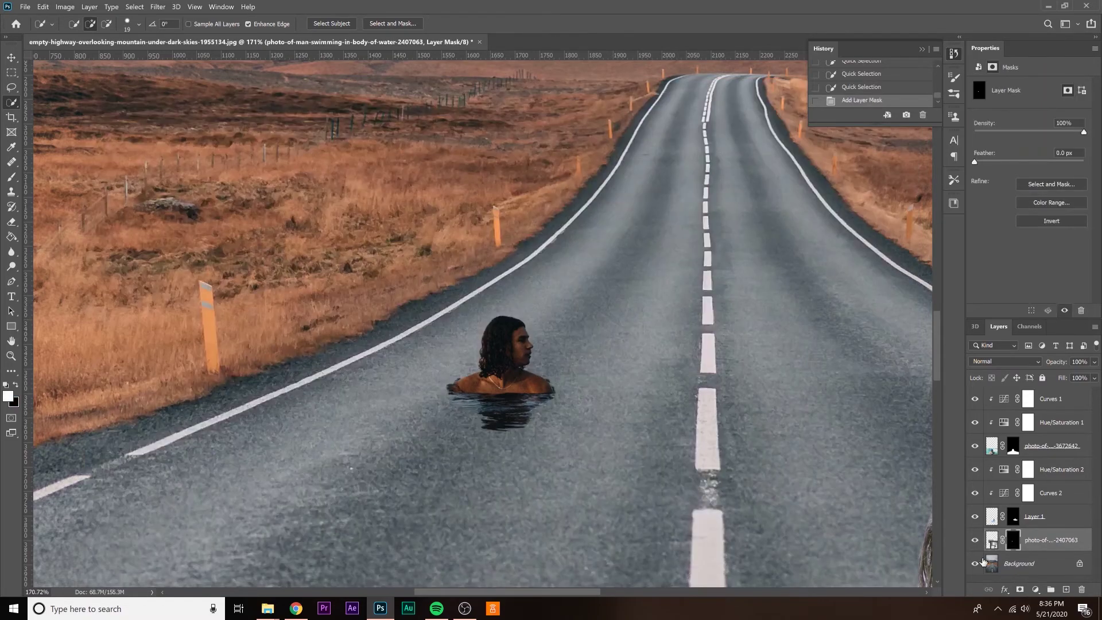
key(alt)
Brush white on the man's layer mask with a smaller soft brush to reveal rippling water around his shoulders and reflection
click(12, 177)
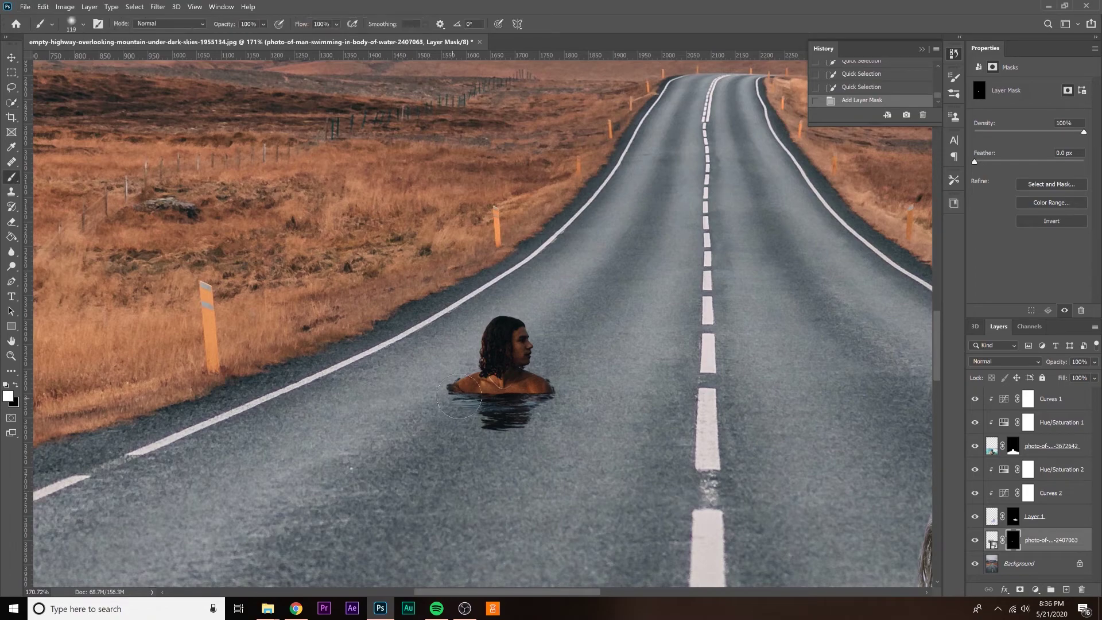
drag(459, 396, 411, 401)
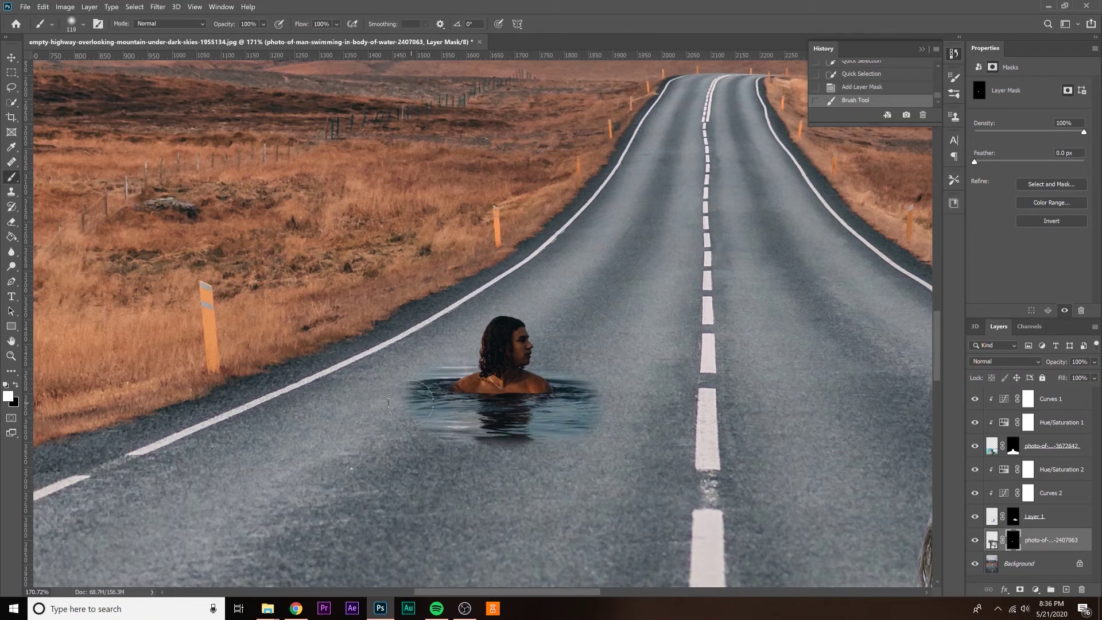
key(ctrl+z)
key(bracketleft)
key(bracketleft)
drag(458, 391, 432, 401)
mouse_move(533, 422)
mouse_down()
mouse_move(451, 417)
mouse_move(387, 397)
mouse_up()
drag(565, 400, 622, 400)
drag(553, 360, 445, 356)
Set the foreground colour to black for hiding parts of the man's layer mask
scroll(533, 405, down, 10)
scroll(528, 398, up, 8)
click(16, 401)
key(Escape)
click(16, 385)
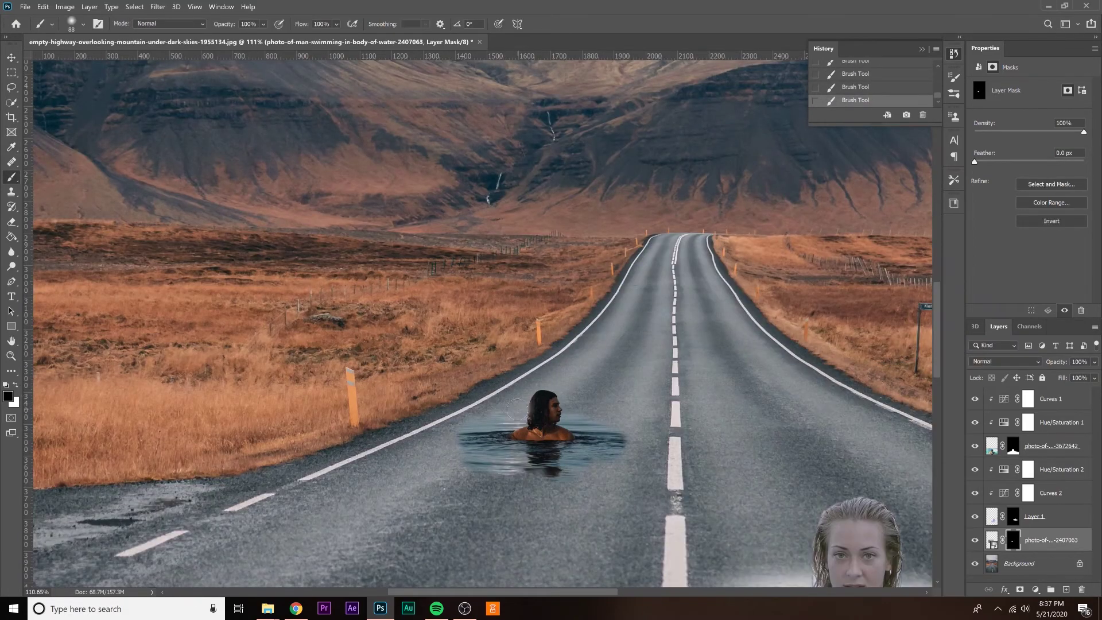
scroll(787, 418, down, 10)
scroll(448, 367, up, 5)
scroll(445, 349, down, 2)
scroll(447, 346, up, 6)
key(e)
mouse_move(607, 401)
mouse_down()
mouse_move(544, 416)
mouse_move(718, 368)
mouse_up()
key(ctrl+z)
key(ctrl+z)
Brush black on the man's layer mask to hide the surplus water, leaving only narrow ripples beside his shoulders and his reflection
key(b)
mouse_move(509, 463)
mouse_down()
mouse_move(435, 423)
mouse_move(343, 420)
mouse_move(490, 497)
mouse_move(437, 505)
mouse_up()
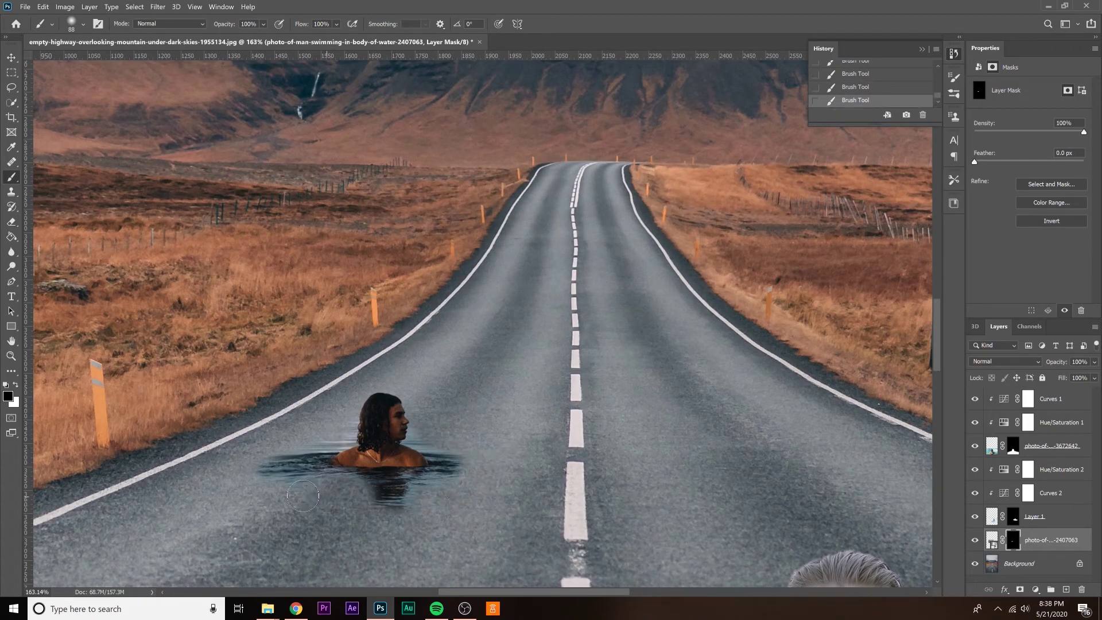
scroll(368, 393, down, 9)
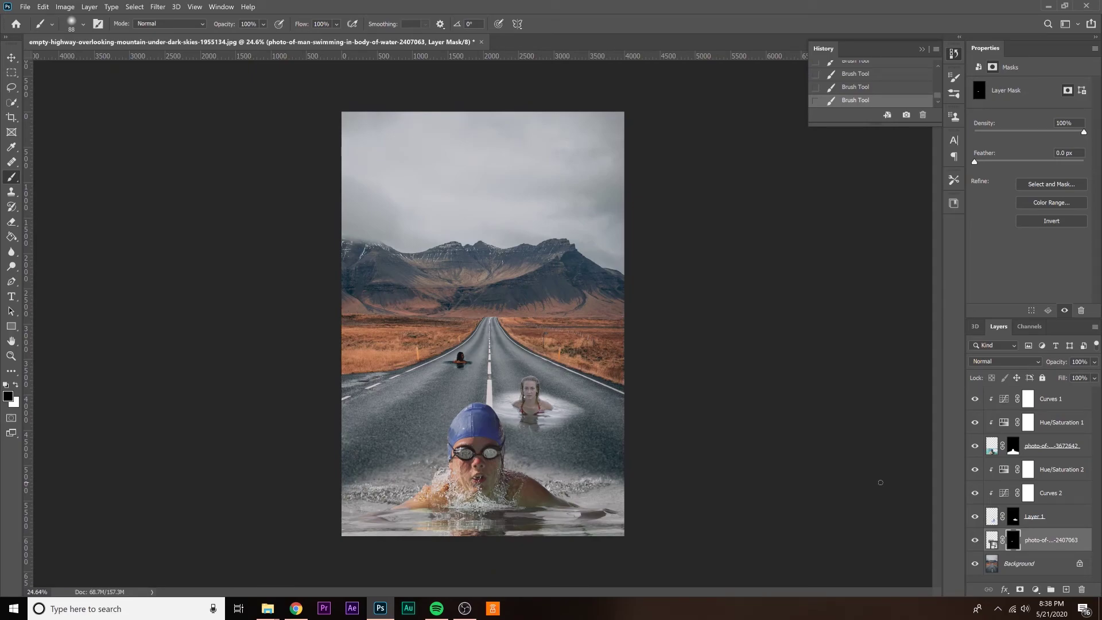
Add a Hue/Saturation adjustment directly above the swimming man's photo layer and clip it to that layer
click(991, 539)
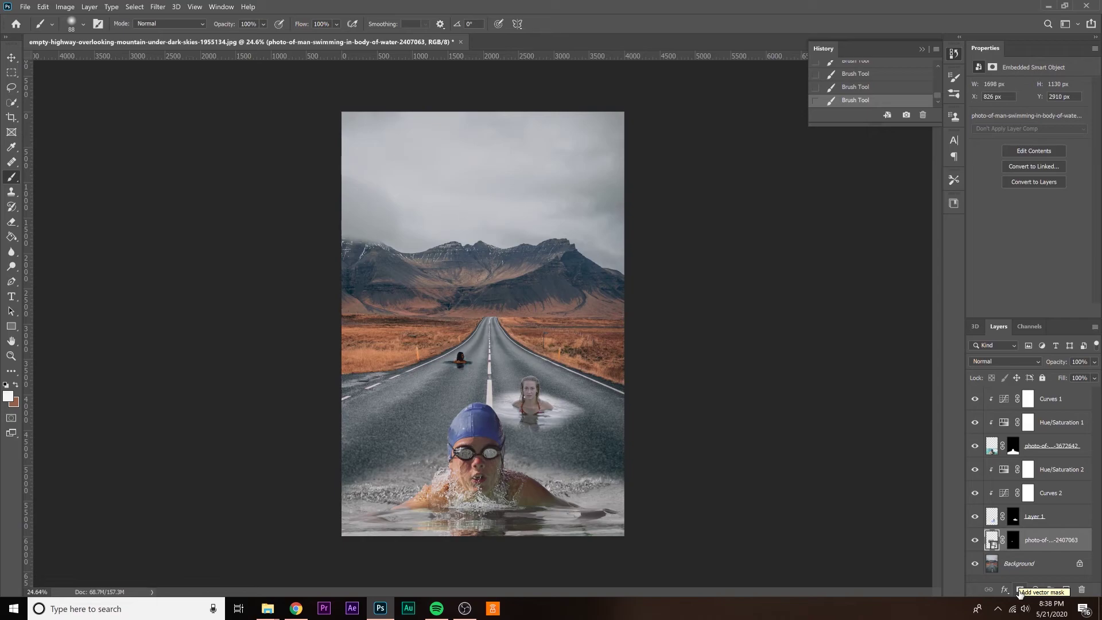
click(1035, 589)
click(1033, 480)
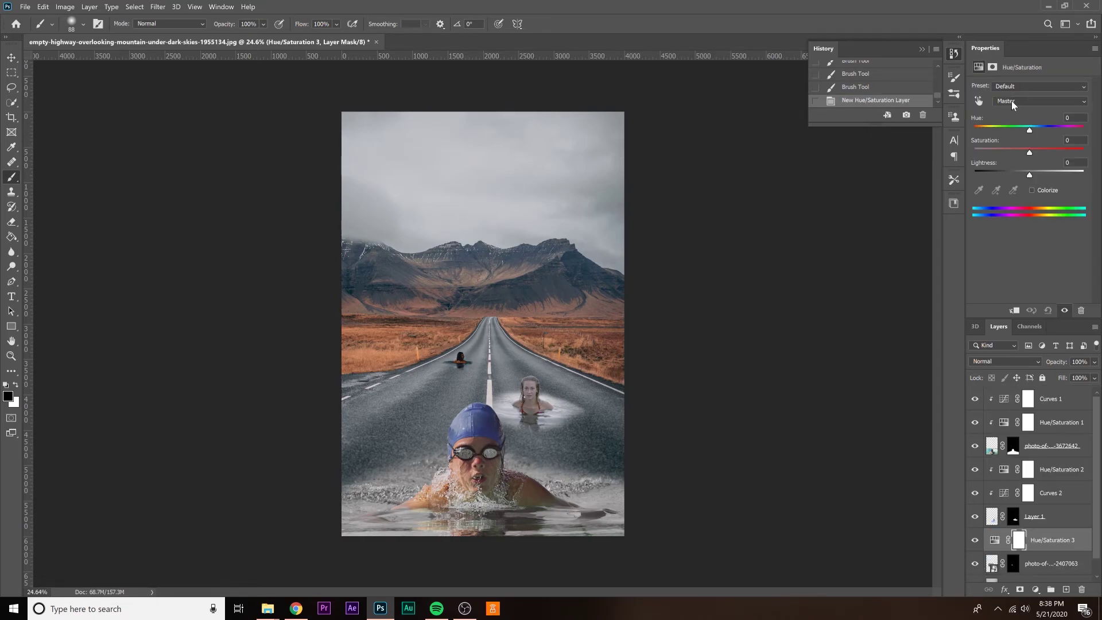
key(ctrl+alt+g)
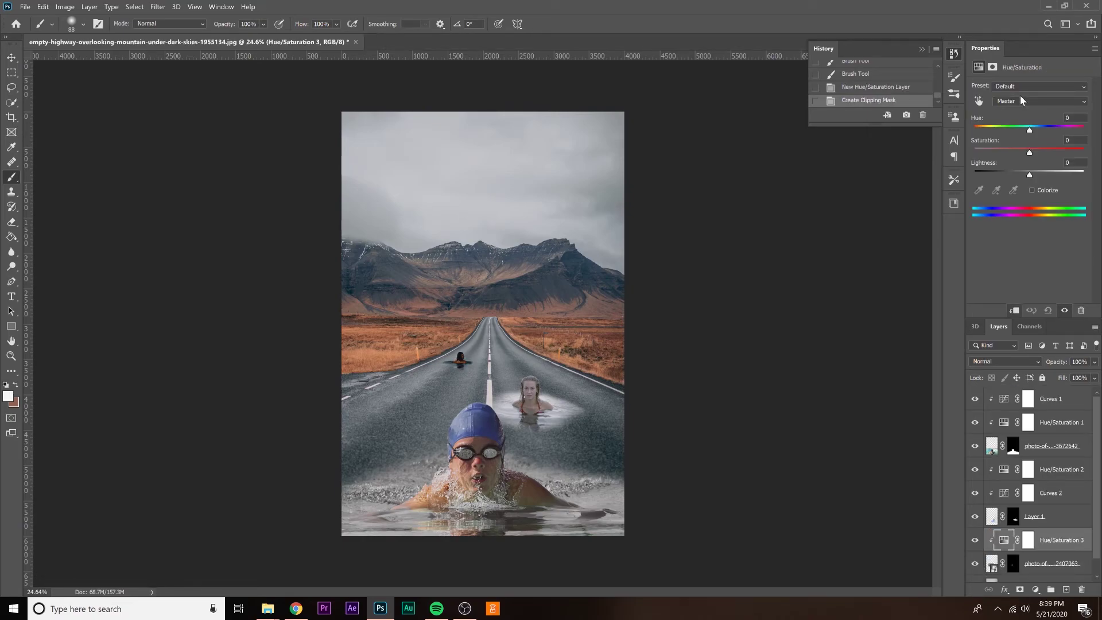
Set the saturation of both the Cyans and the Blues to -100 in the man's clipped Hue/Saturation adjustment
click(1015, 101)
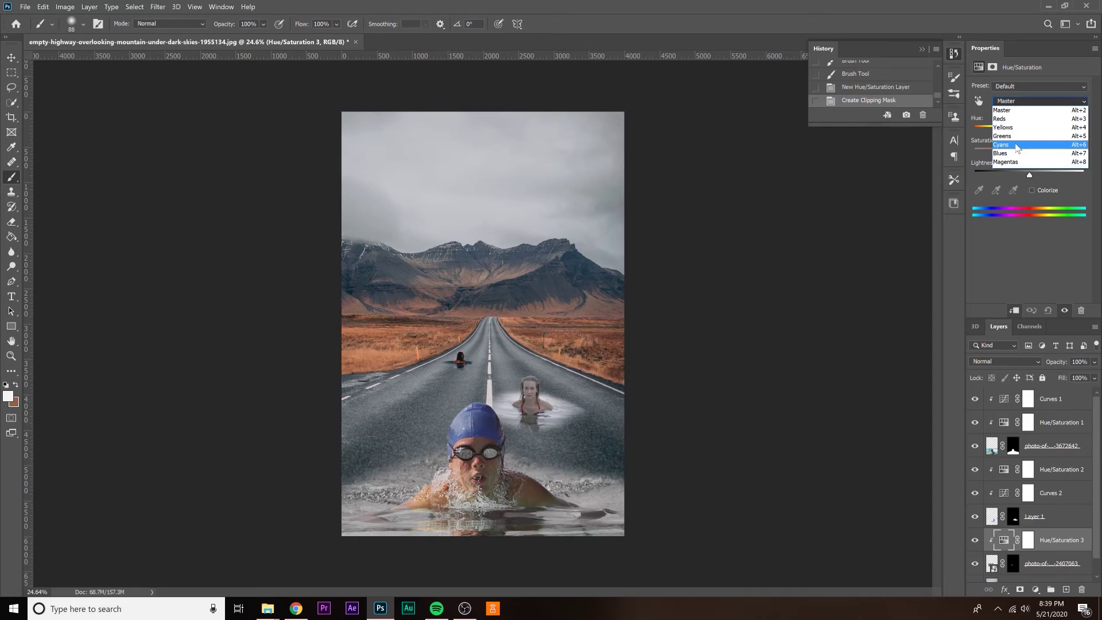
click(1017, 148)
drag(1029, 152, 958, 160)
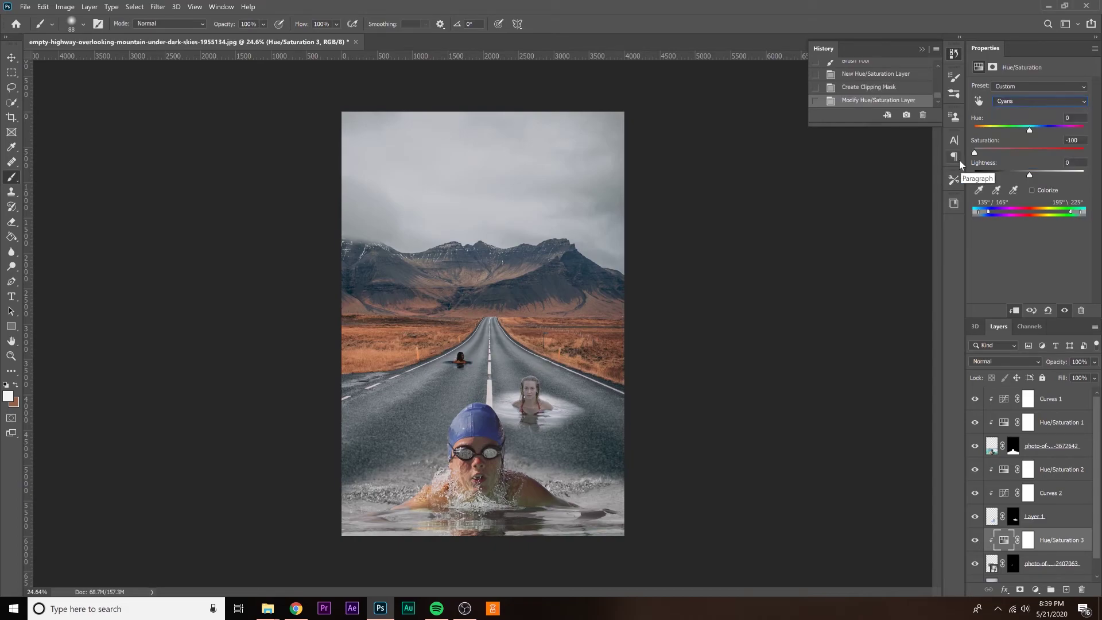
click(1010, 101)
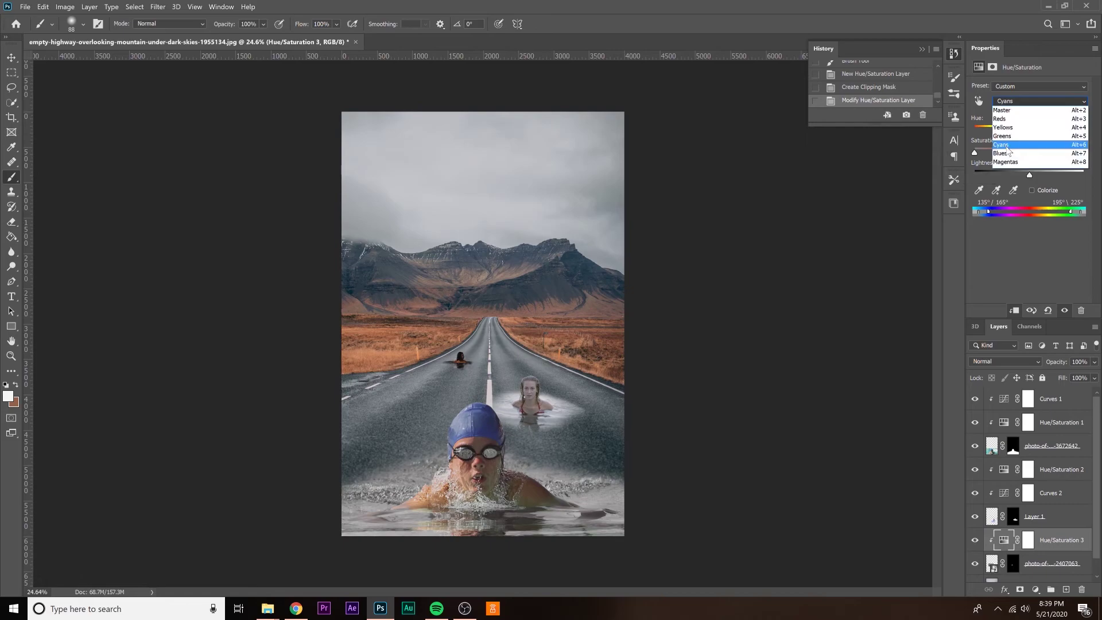
click(1002, 153)
drag(1028, 149, 579, 477)
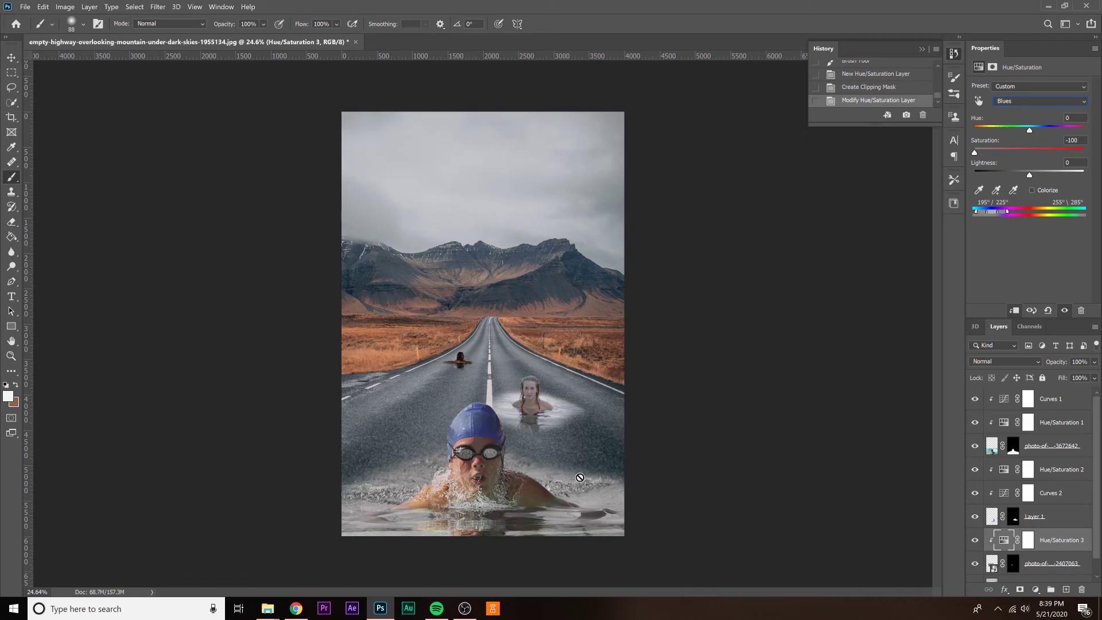